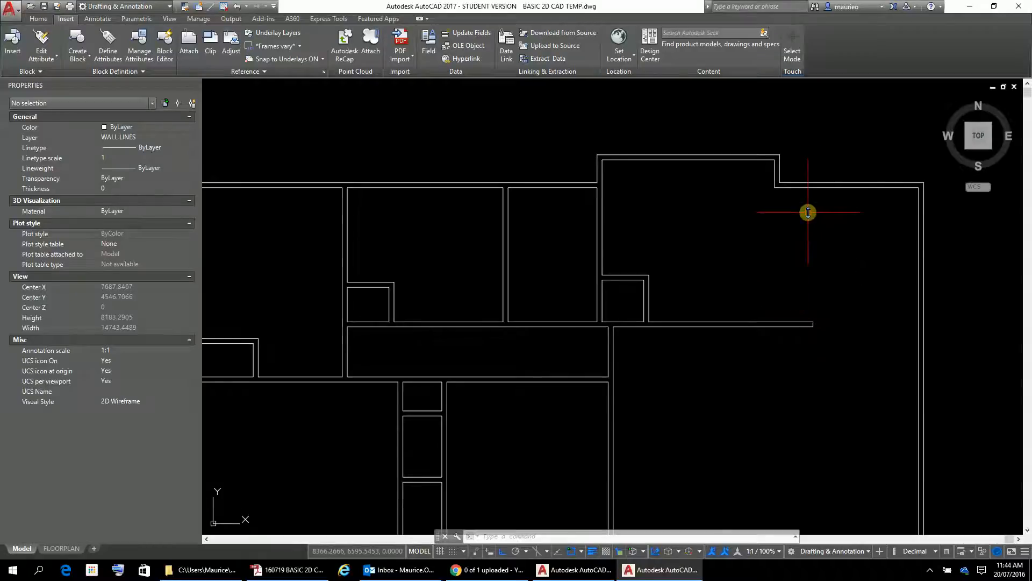
# Draw a vertical line about 1065 mm long down from the outer wall line, aligned with the inner wall corner.
pyautogui.scroll(4, 808, 212)
pyautogui.scroll(-2, 804, 228)
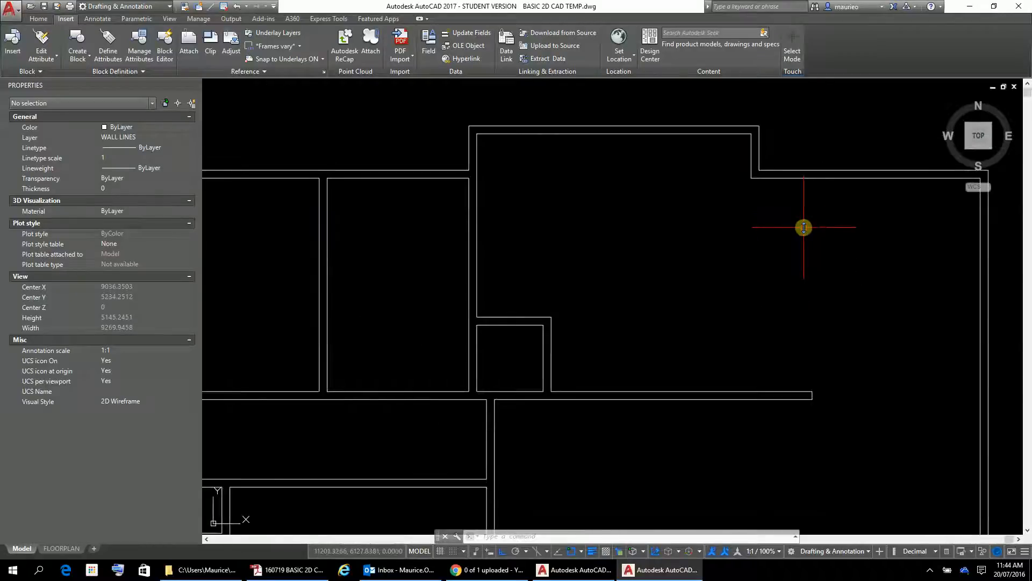
pyautogui.scroll(4, 804, 189)
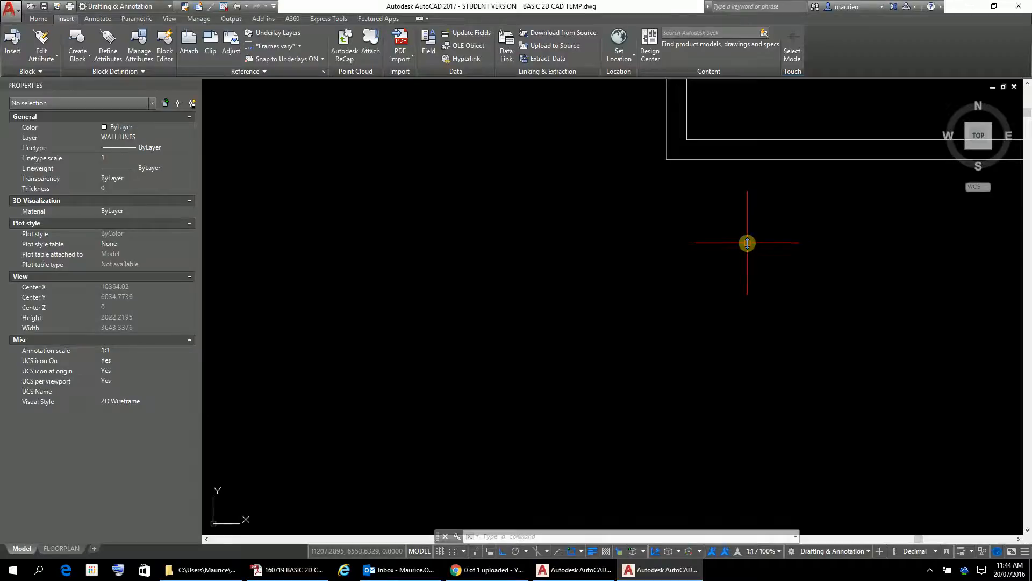
pyautogui.write('l')
pyautogui.press('Return')
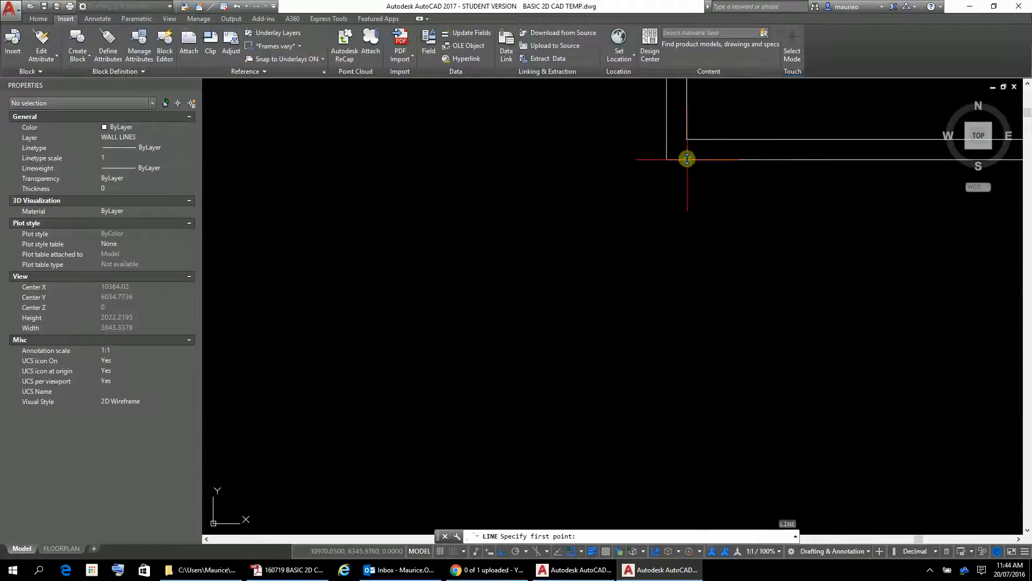
pyautogui.click(687, 159)
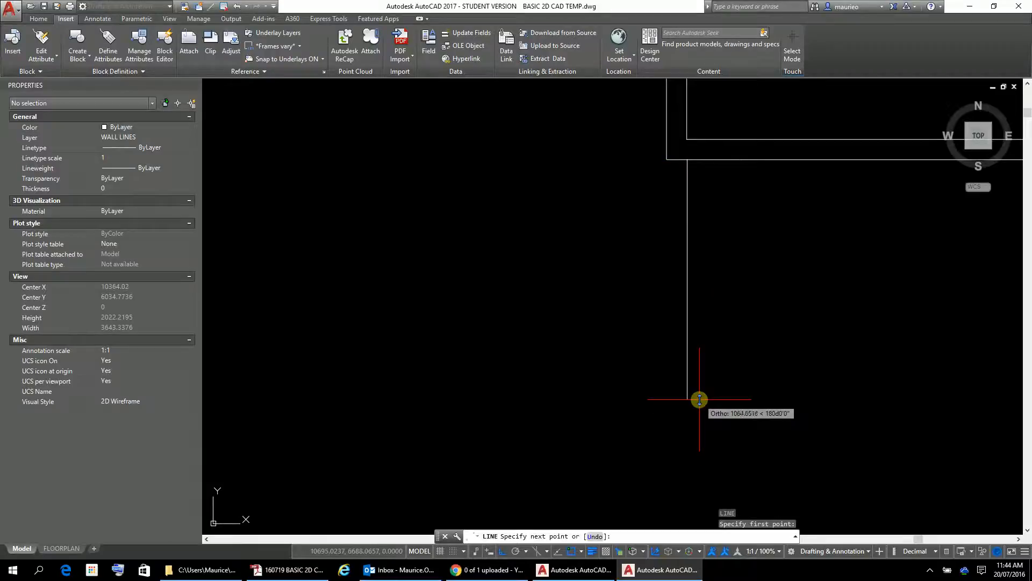
pyautogui.click(699, 399)
pyautogui.press('Escape')
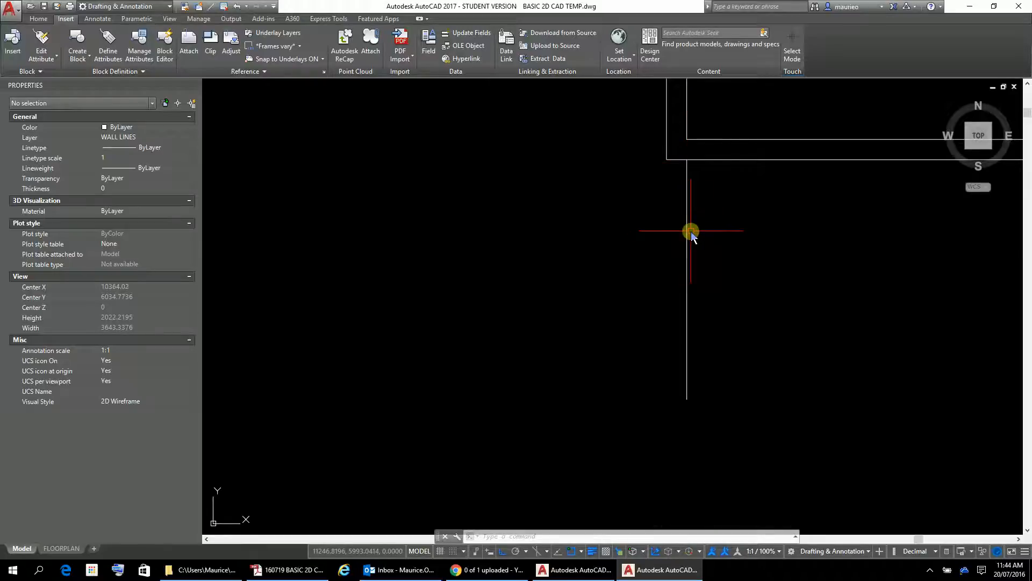
# Erase the vertical trial line below the wall corner.
pyautogui.click(720, 221)
pyautogui.click(673, 240)
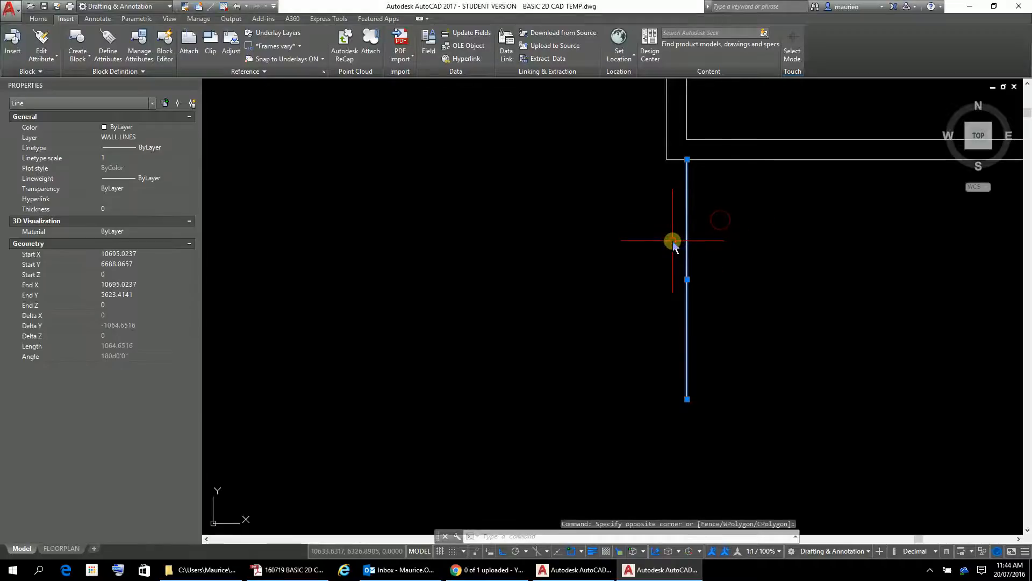
pyautogui.press('Delete')
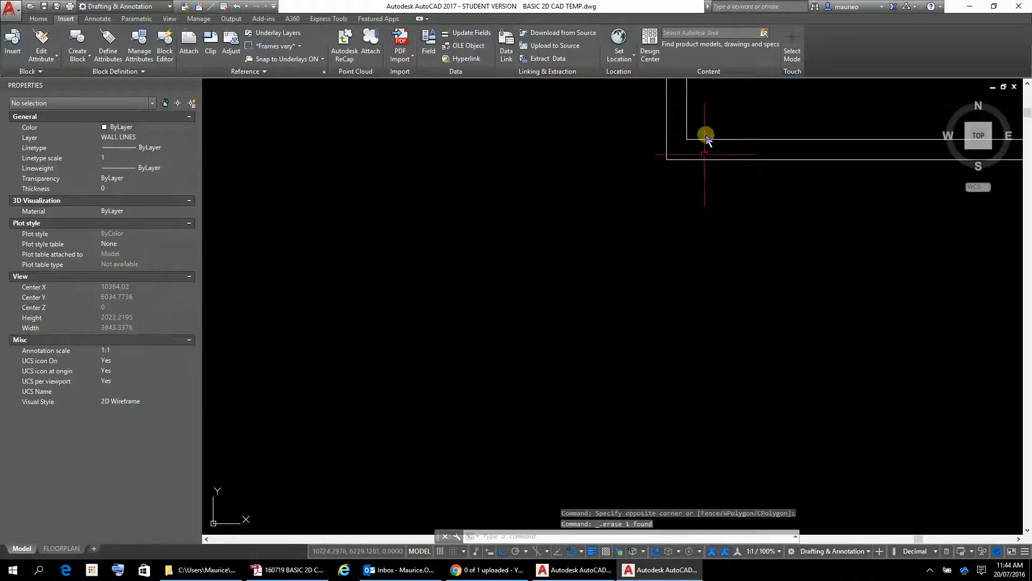
# Draw a vertical line about 683 mm long down from the outer wall line, tracking from the inner wall corner.
pyautogui.scroll(2, 711, 113)
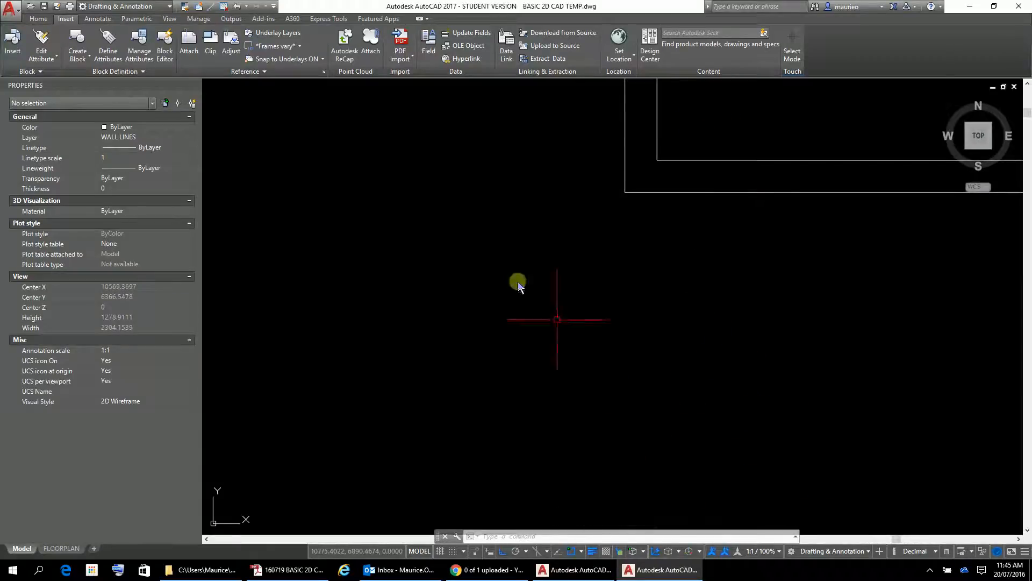
pyautogui.click(39, 19)
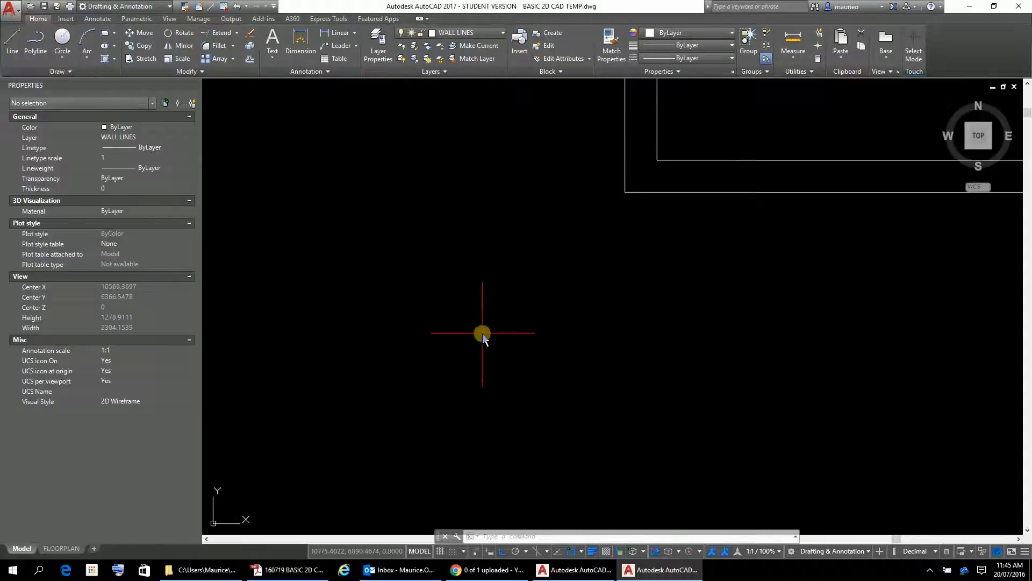
pyautogui.write('L')
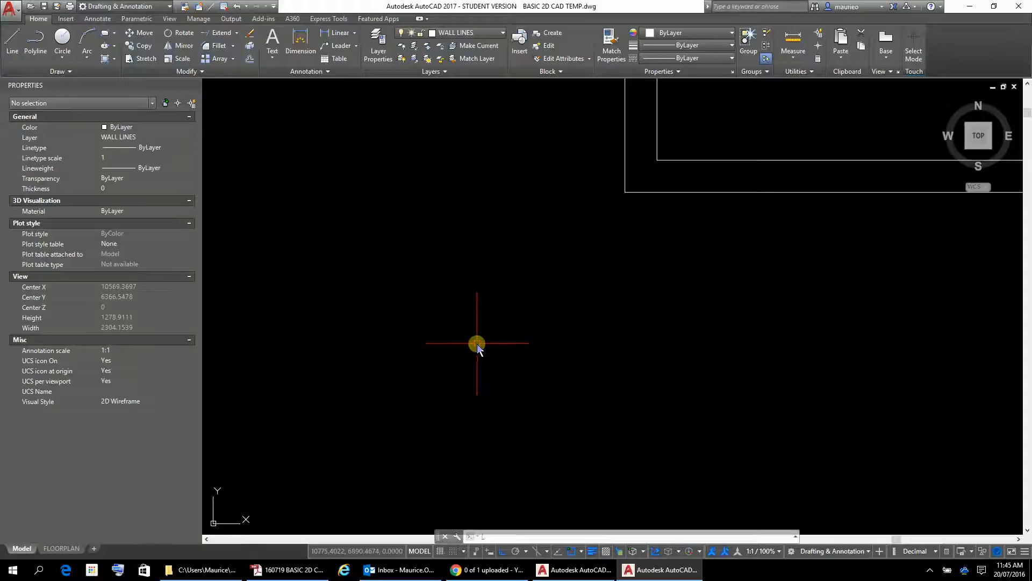
pyautogui.press('Return')
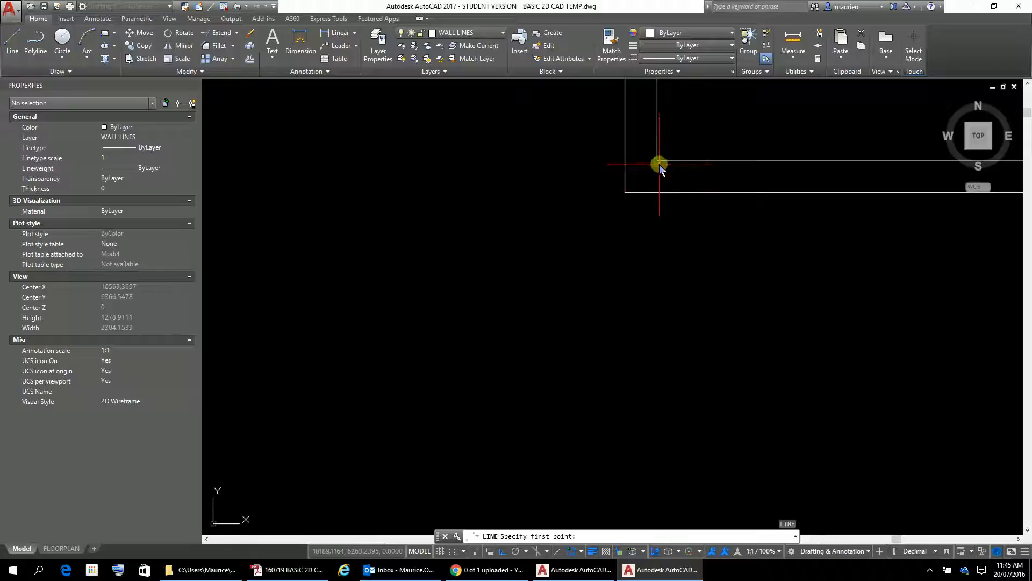
pyautogui.click(658, 195)
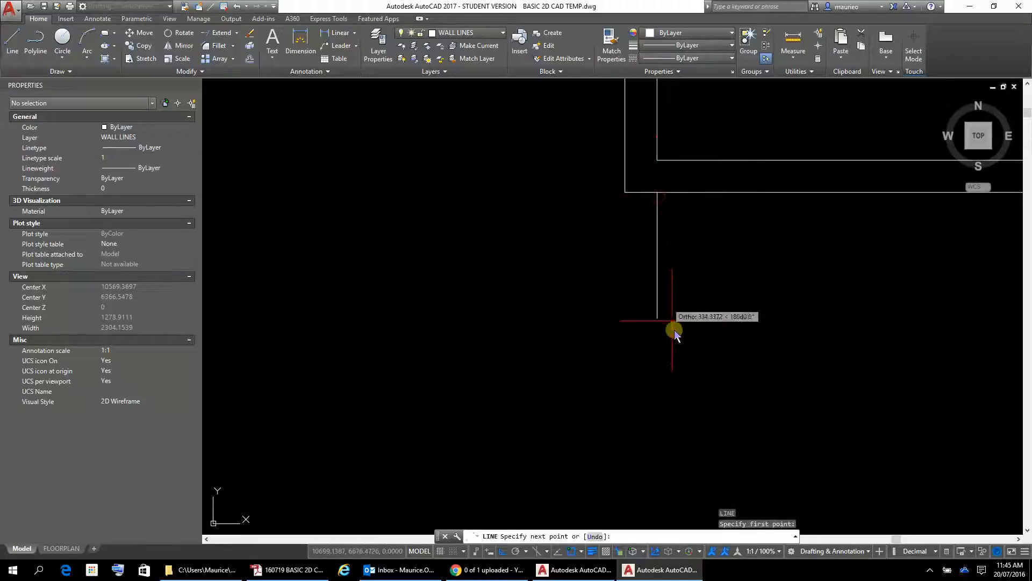
pyautogui.press('Escape')
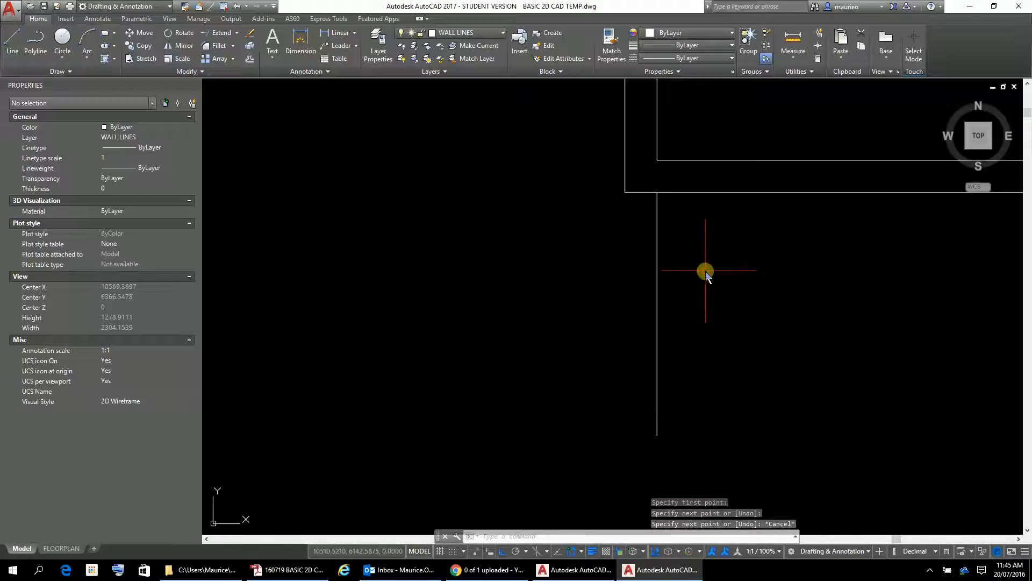
# Erase the second vertical trial line under the wall corner.
pyautogui.click(705, 271)
pyautogui.click(546, 387)
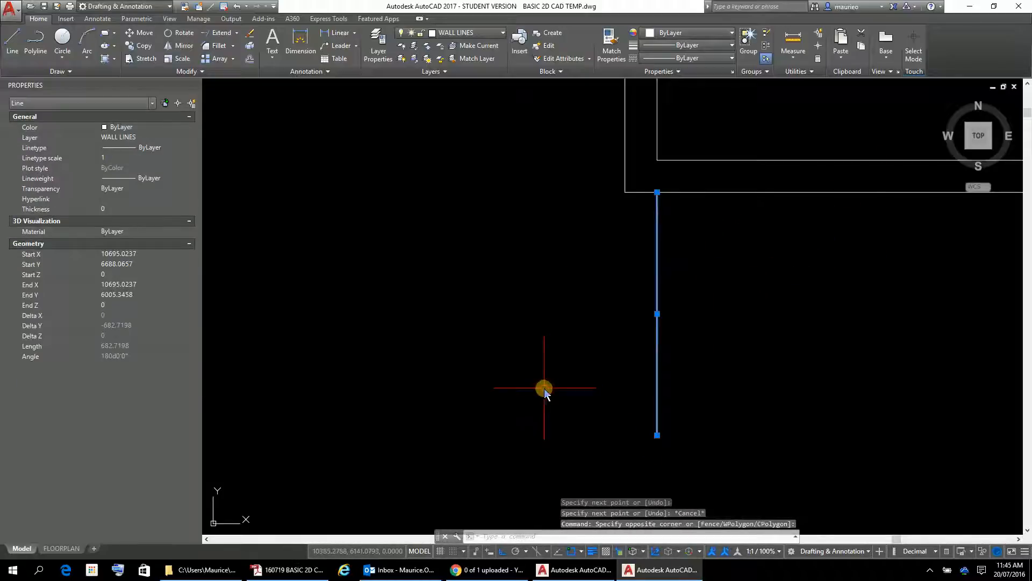
pyautogui.press('Delete')
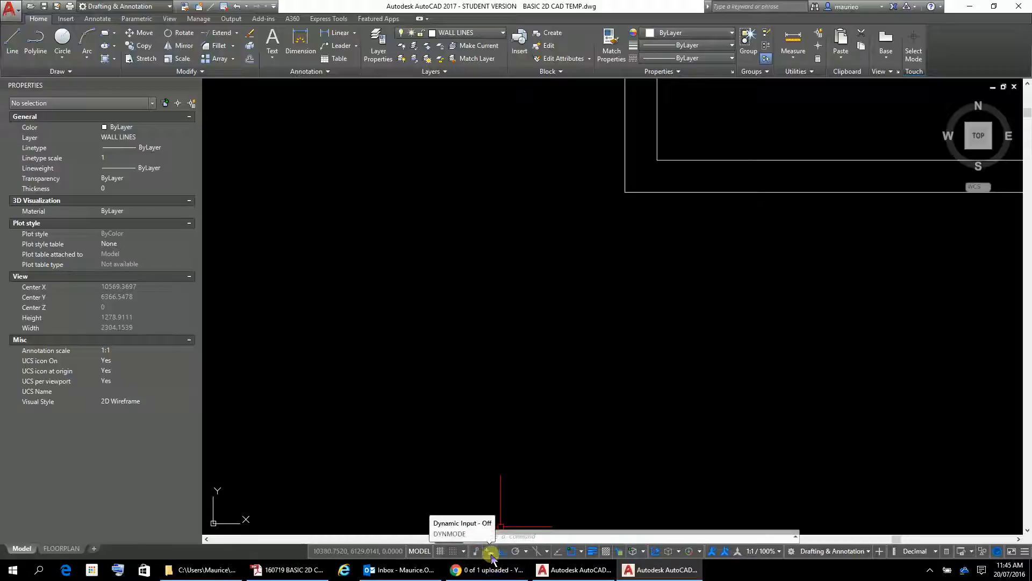
# Turn on Dynamic Input and draw two connected vertical segments down from the inner wall corner, 90 mm and about 542 mm long.
pyautogui.click(490, 553)
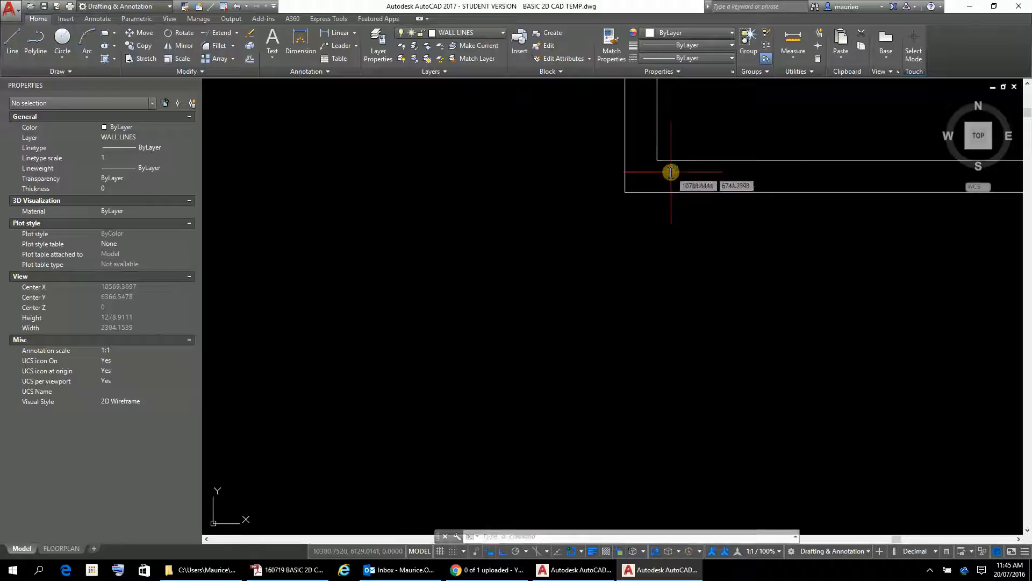
pyautogui.write('l')
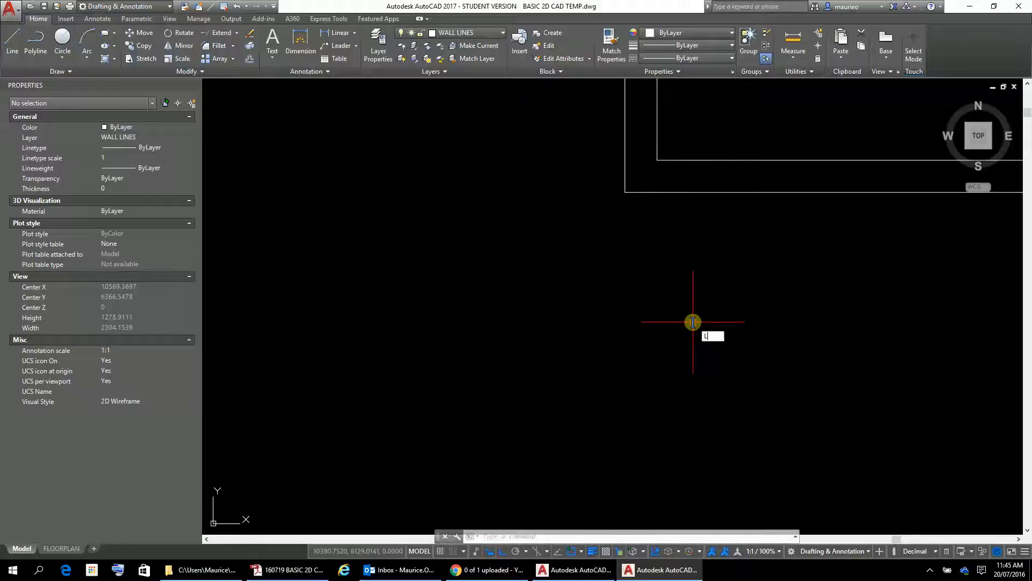
pyautogui.press('Return')
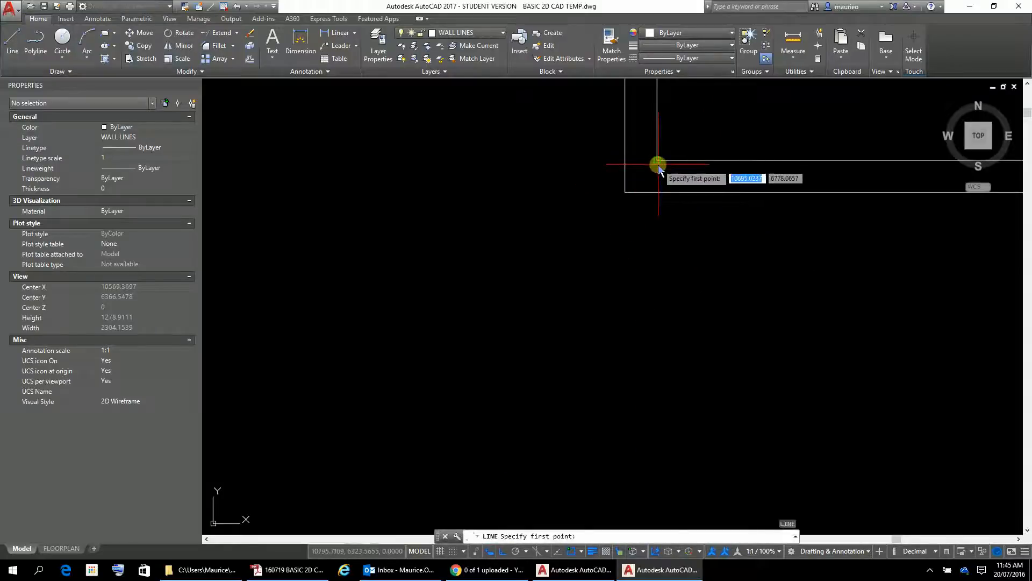
pyautogui.click(657, 164)
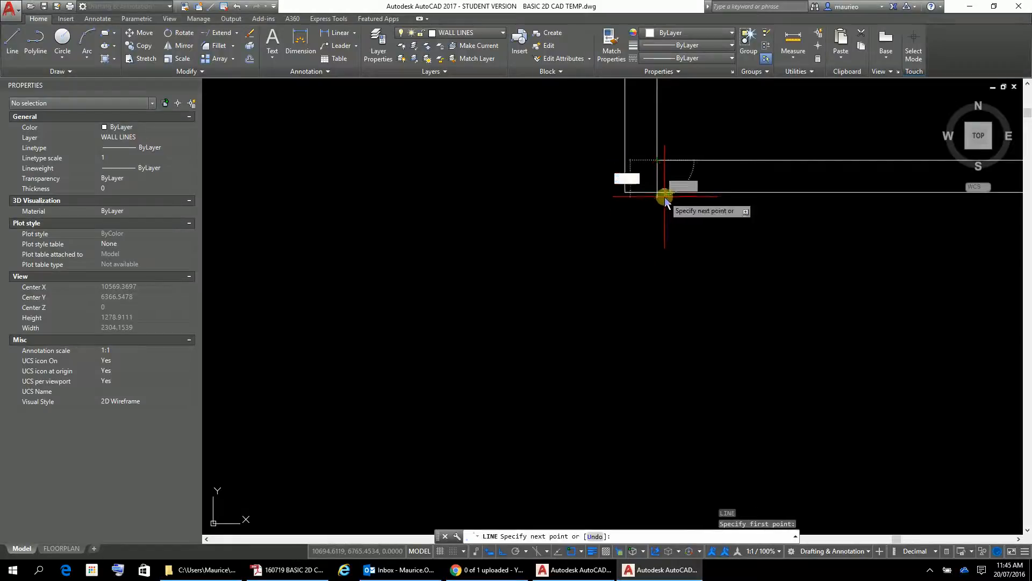
pyautogui.click(657, 193)
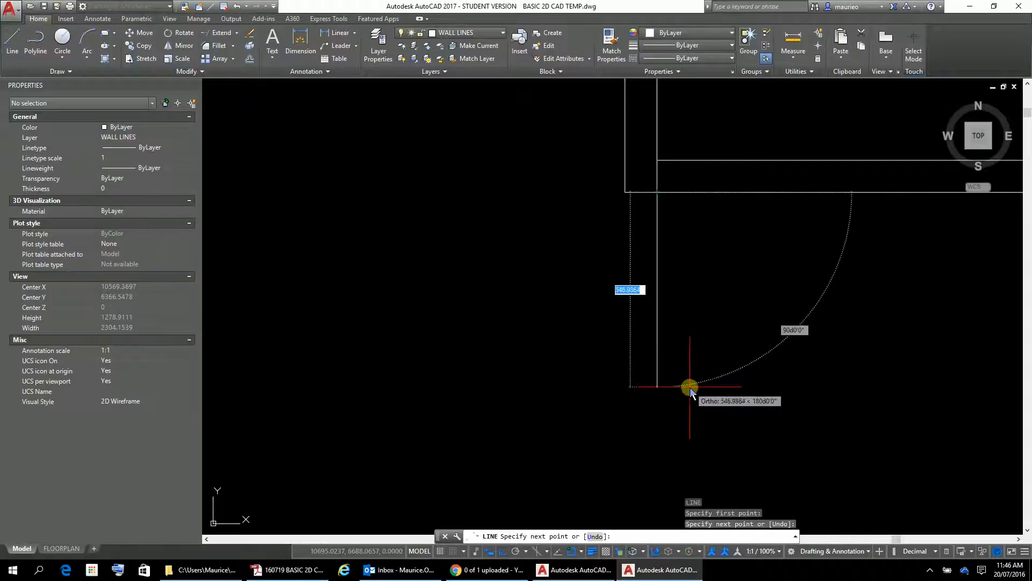
pyautogui.click(681, 385)
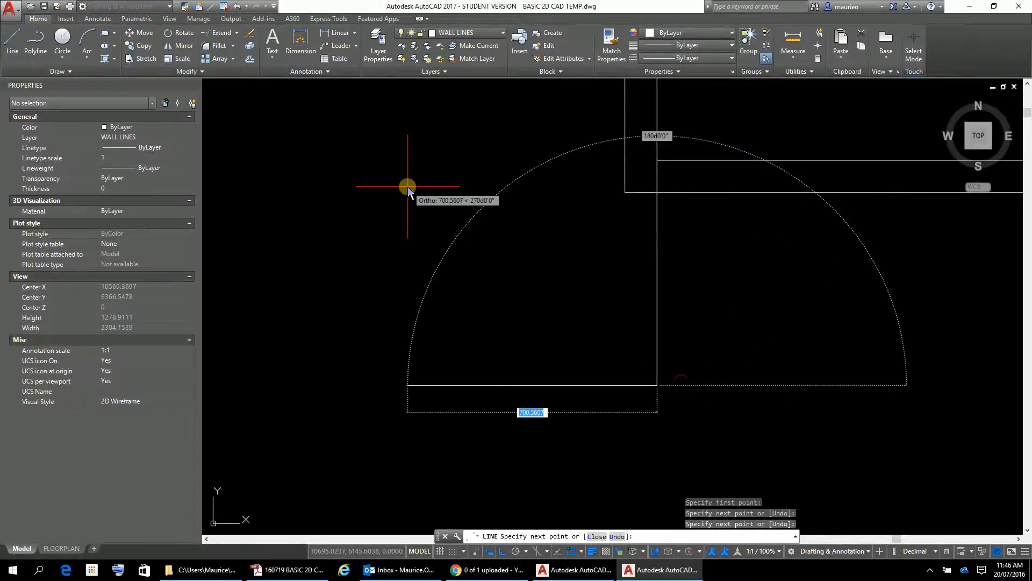
pyautogui.press('Escape')
# Erase both vertical segments, the long one below the wall and the 90 mm one across the wall thickness.
pyautogui.click(687, 302)
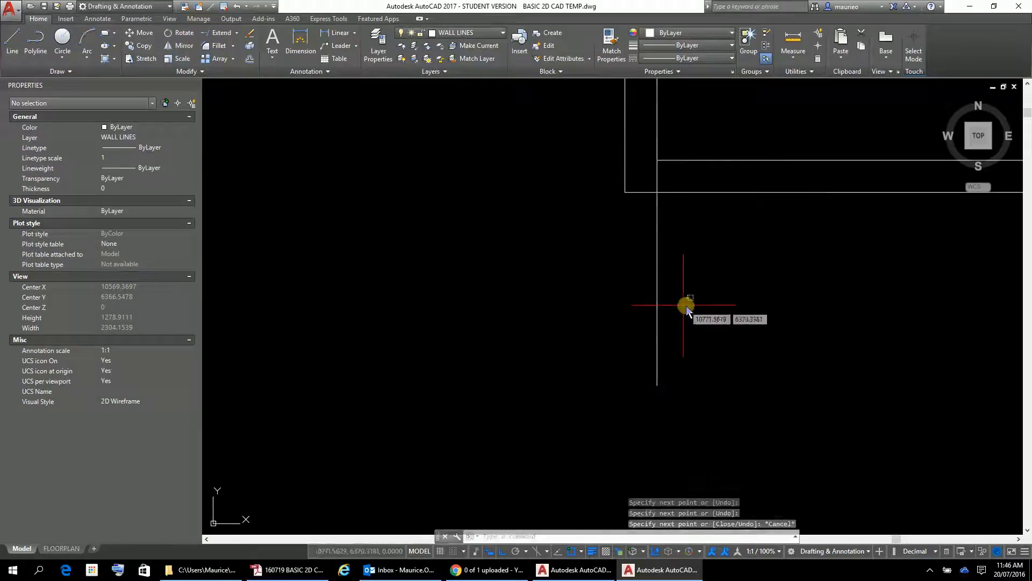
pyautogui.click(590, 353)
pyautogui.press('Delete')
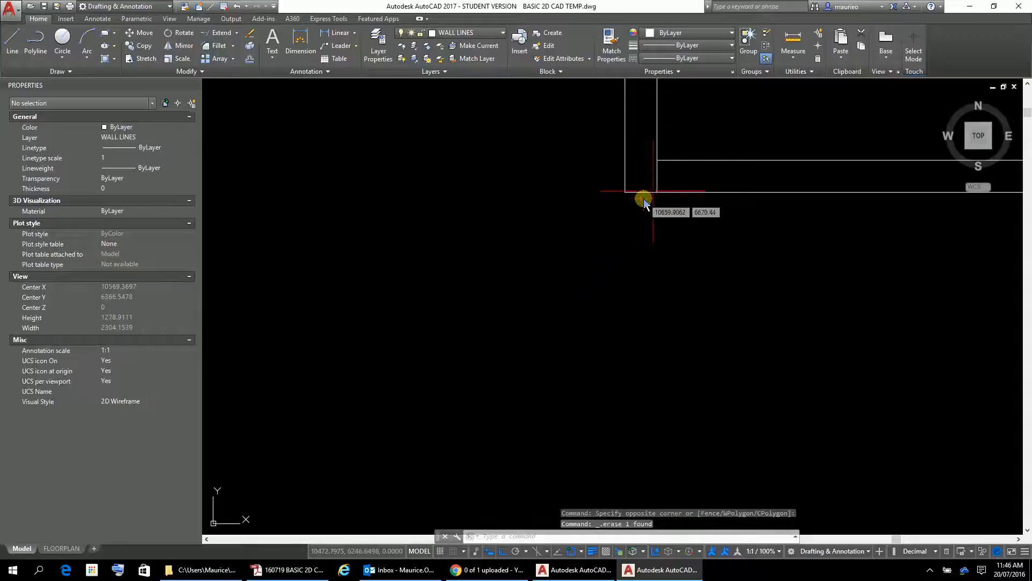
pyautogui.click(657, 185)
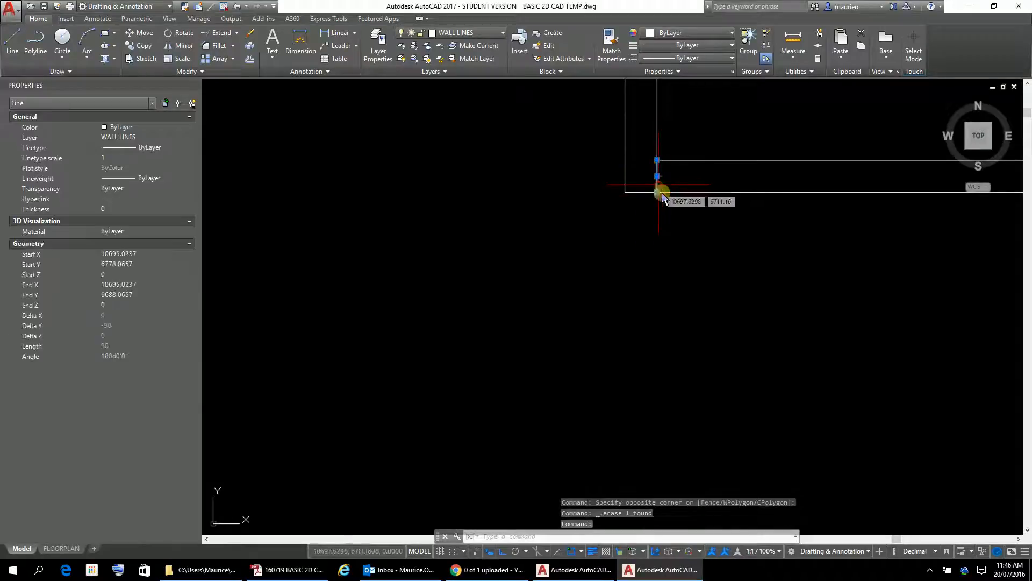
pyautogui.press('Delete')
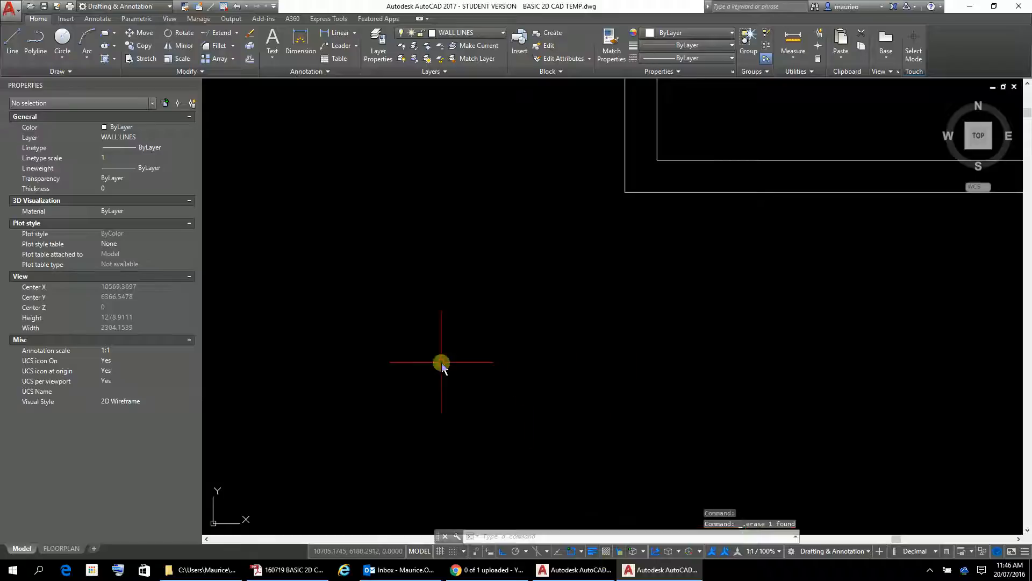
# Switch to the 160719 BASIC 2D CAD PDF in Adobe Acrobat and examine the floor plan's room and opening layout.
pyautogui.scroll(-5, 388, 294)
pyautogui.moveTo(426, 304); pyautogui.dragTo(890, 235, button='middle')
pyautogui.scroll(5, 423, 219)
pyautogui.scroll(-2, 449, 236)
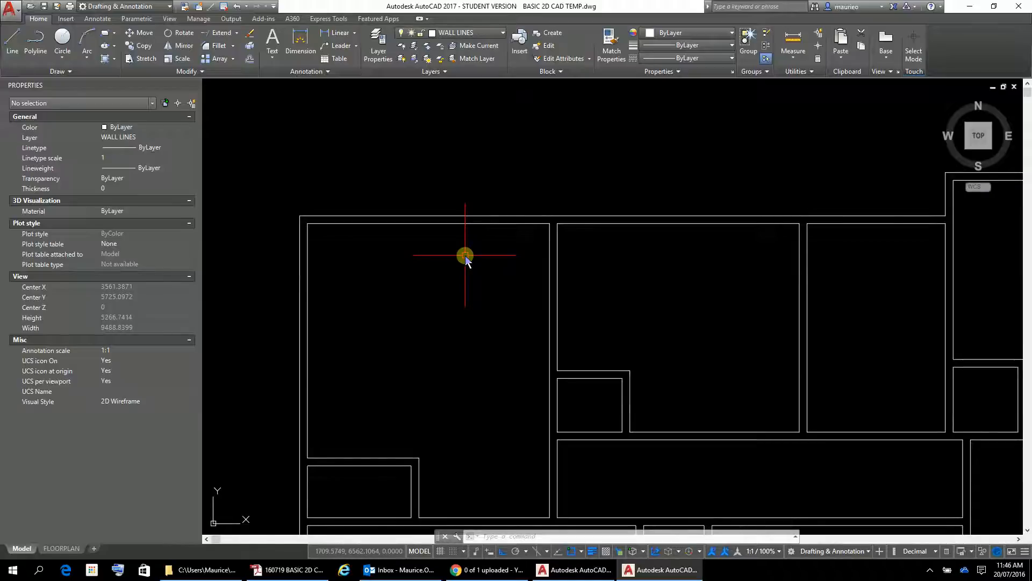
pyautogui.click(284, 571)
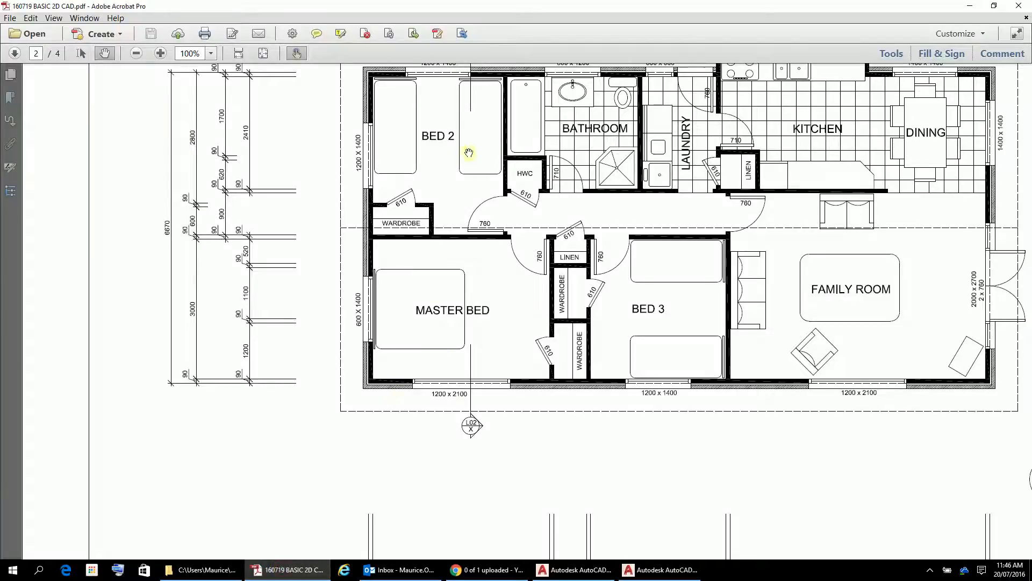
pyautogui.moveTo(434, 128); pyautogui.dragTo(405, 247)
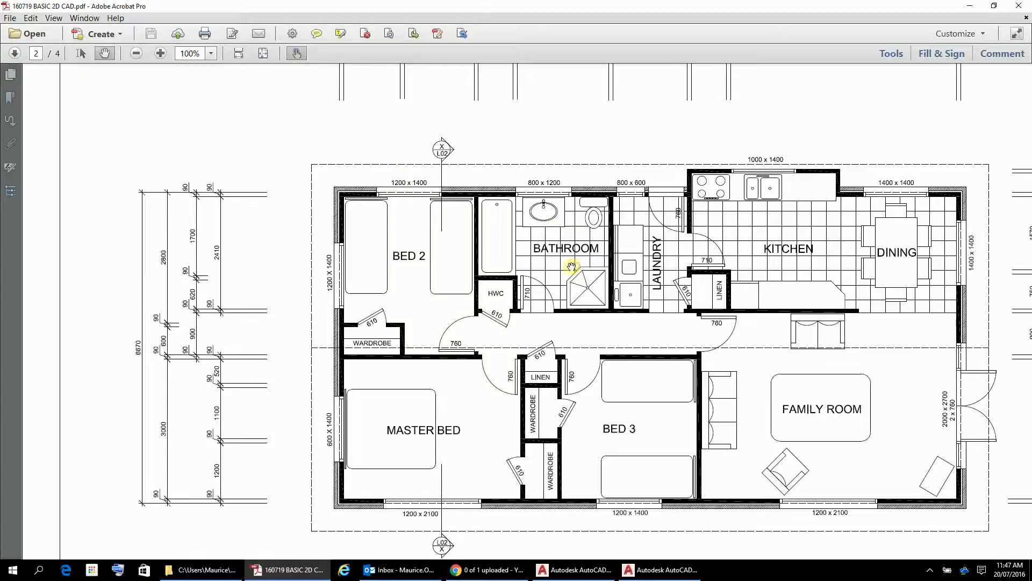
# Review the whole floor plan sheet and compare it with the elevations and details sheet.
pyautogui.hotkey('ctrl', '0')
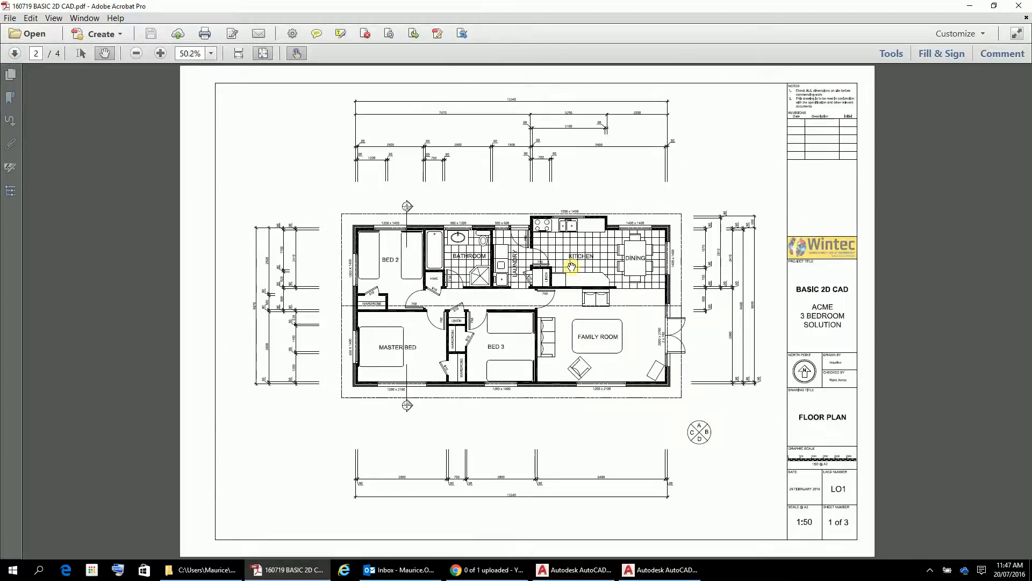
pyautogui.scroll(-1, 571, 266)
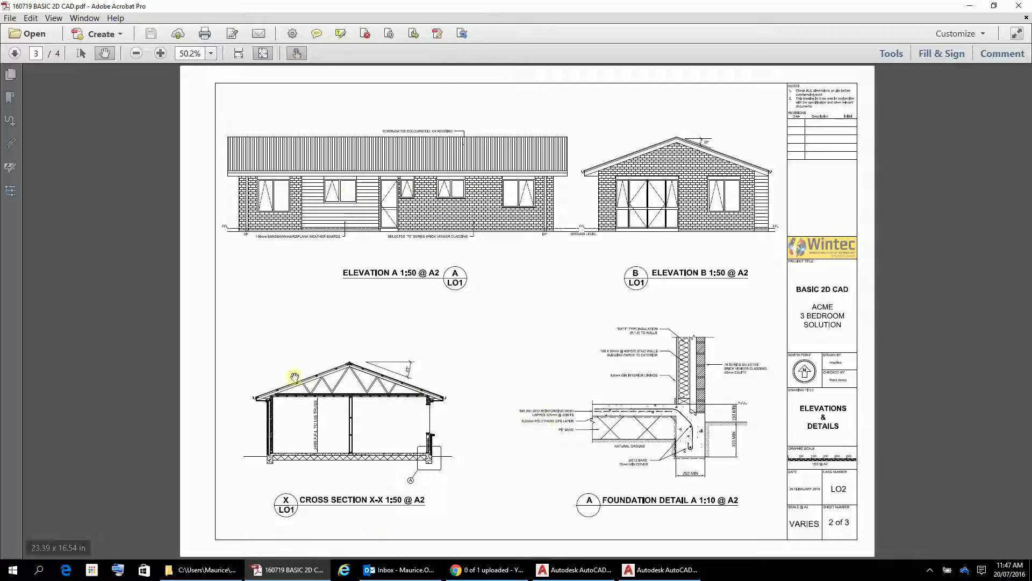
pyautogui.scroll(2, 283, 354)
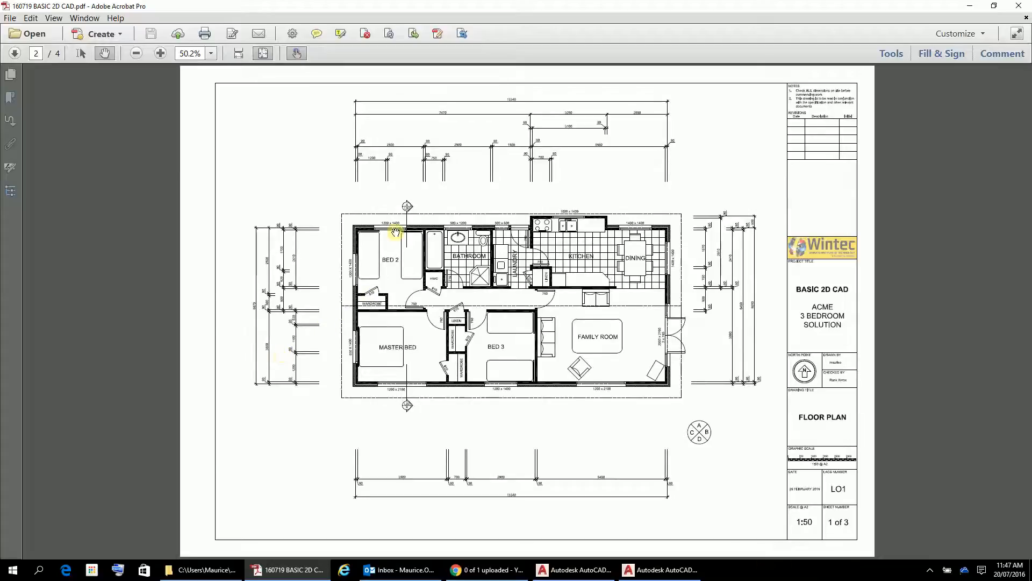
pyautogui.scroll(2, 396, 232)
pyautogui.scroll(-2, 393, 233)
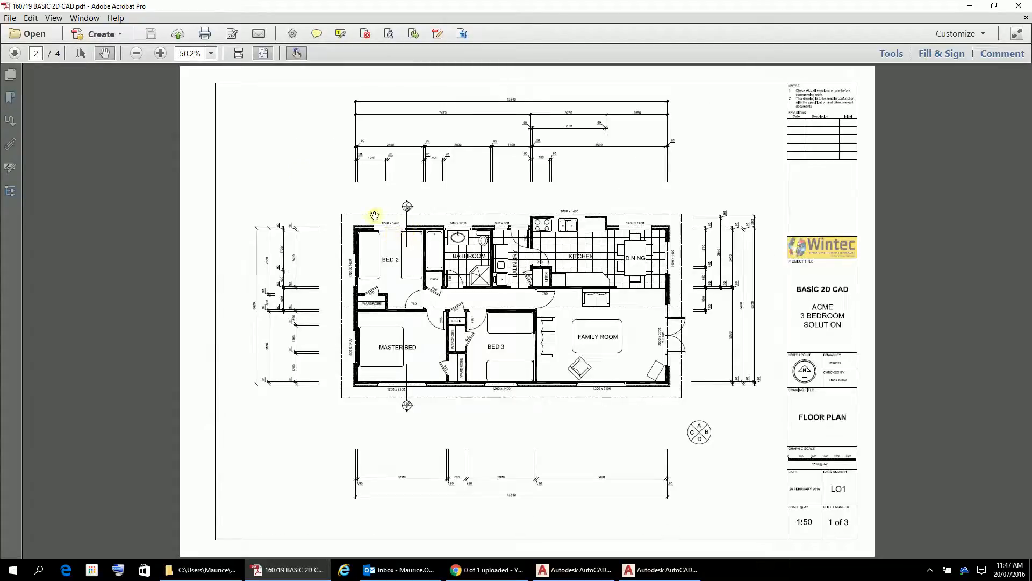
# Enlarge the floor plan to 100% and examine the window sizes and dimensions around Bed 2 and the bathroom.
pyautogui.click(161, 53)
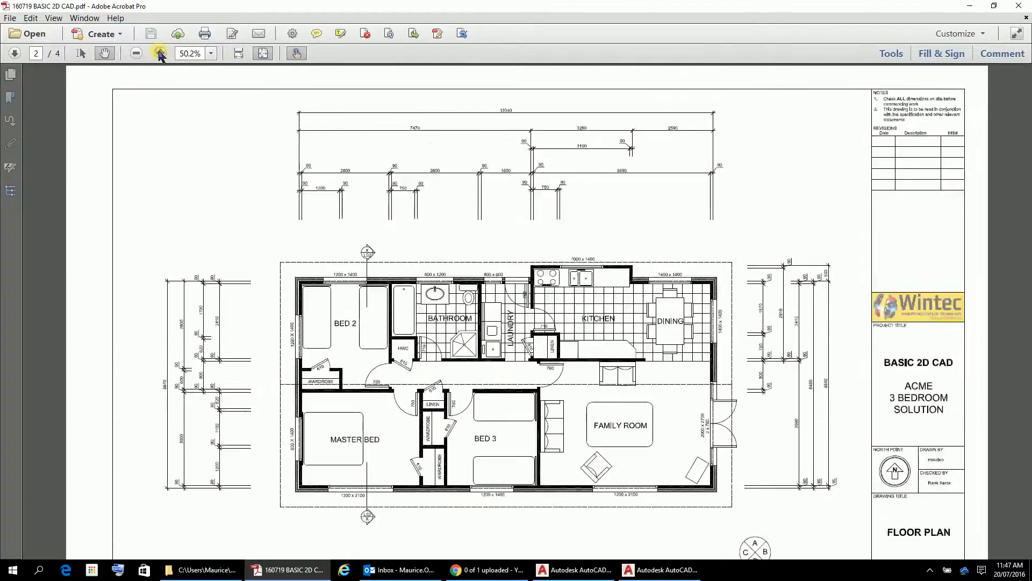
pyautogui.click(160, 53)
pyautogui.click(160, 53)
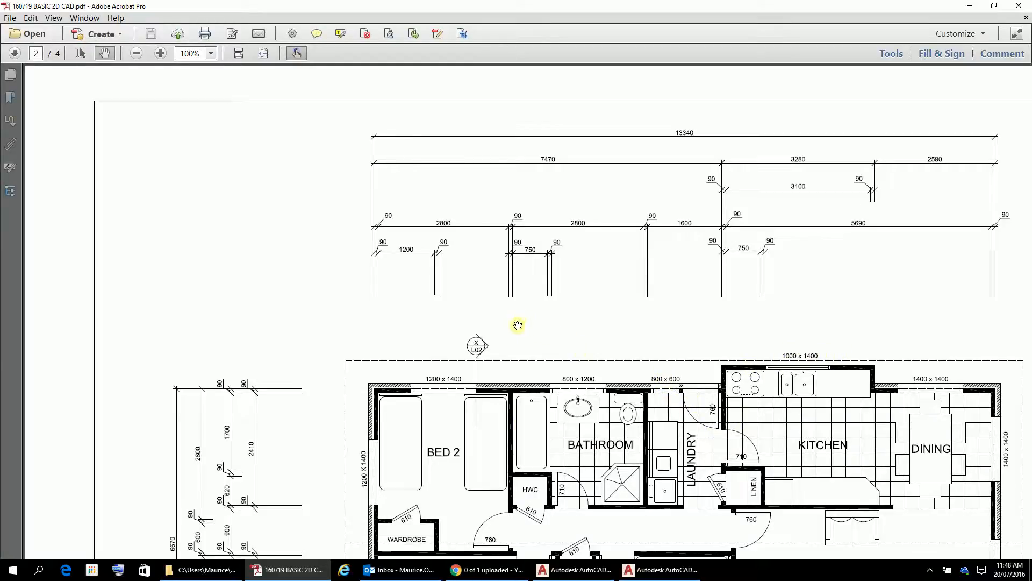
pyautogui.moveTo(517, 325); pyautogui.dragTo(528, 215)
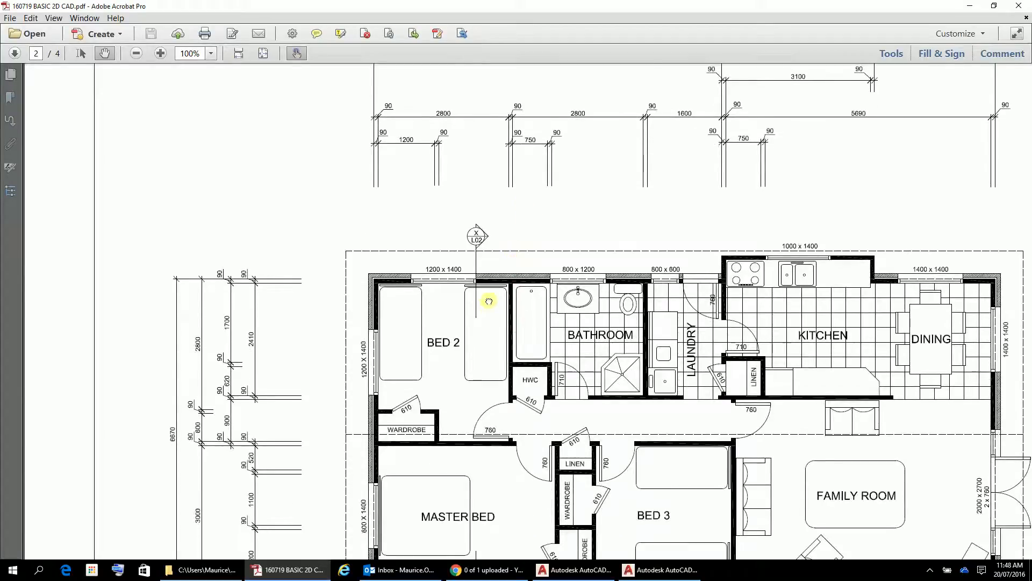
# Examine the floor plan's window sizes, door widths and wall dimensions across the bedrooms, bathroom, hallway and family room.
pyautogui.moveTo(488, 302); pyautogui.dragTo(508, 267)
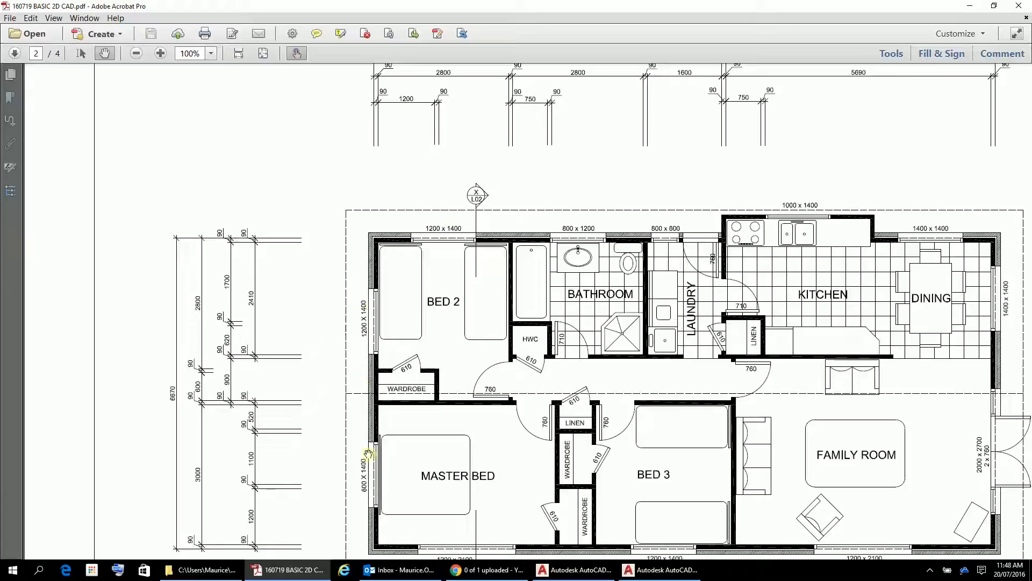
pyautogui.moveTo(405, 465); pyautogui.dragTo(368, 321)
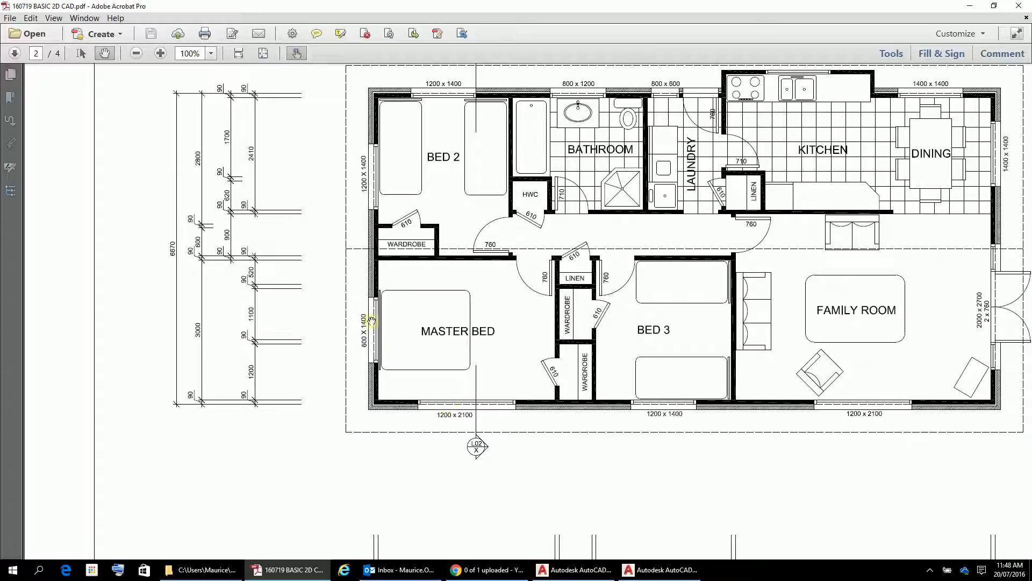
pyautogui.moveTo(421, 168); pyautogui.dragTo(428, 239)
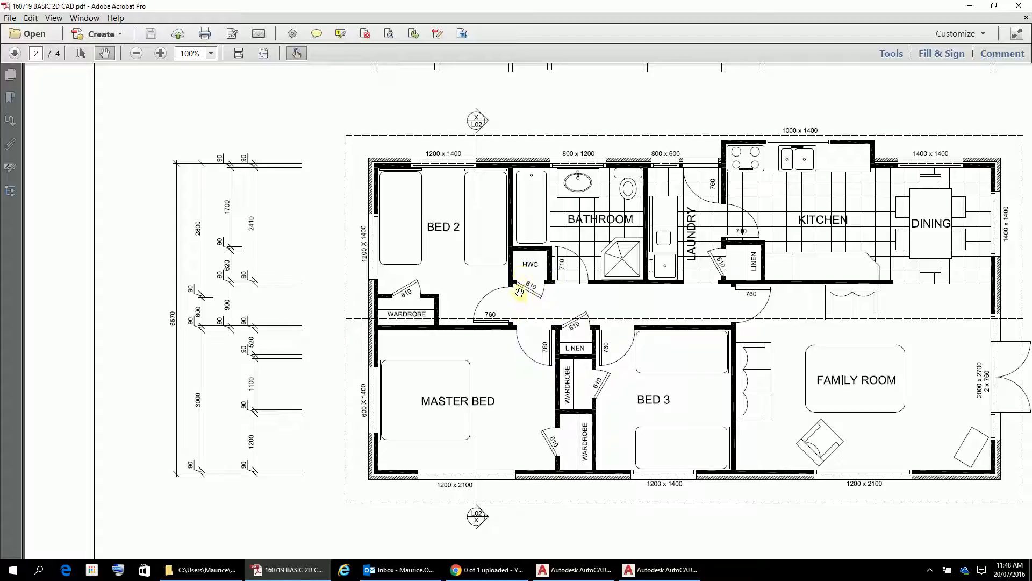
pyautogui.scroll(-3, 529, 282)
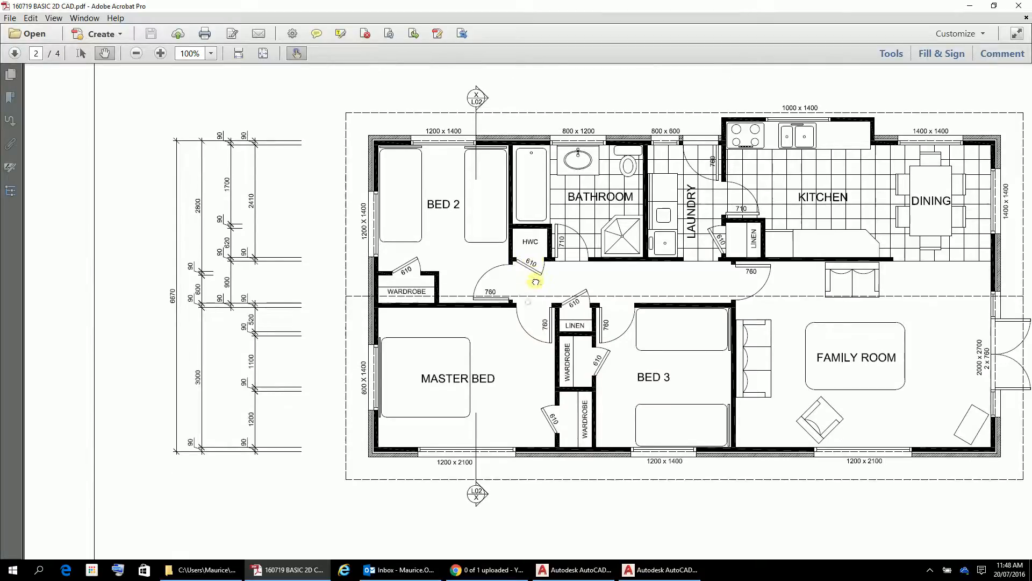
pyautogui.moveTo(522, 325); pyautogui.dragTo(521, 274)
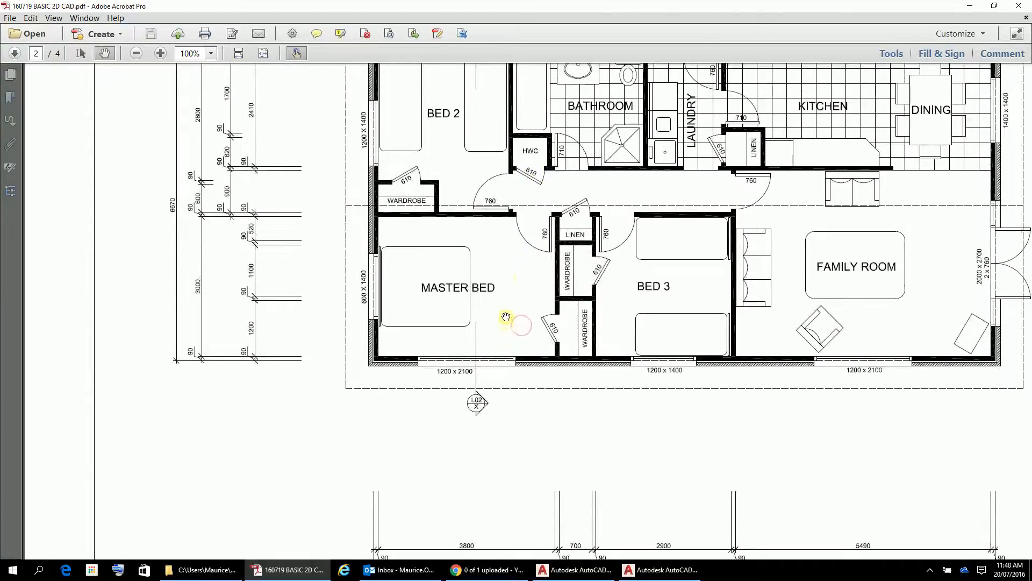
pyautogui.moveTo(512, 215); pyautogui.dragTo(501, 257)
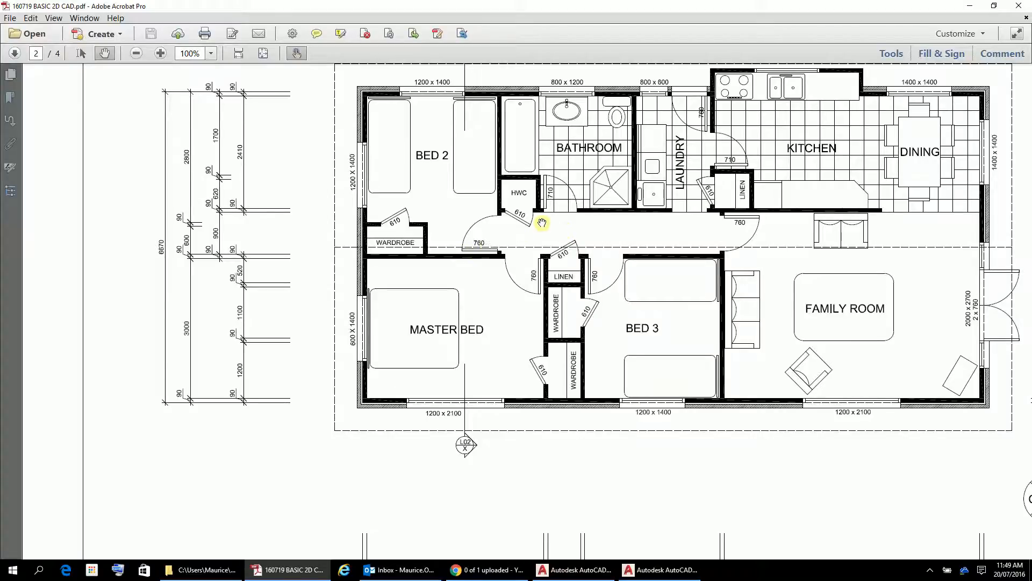
pyautogui.moveTo(541, 222); pyautogui.dragTo(543, 215)
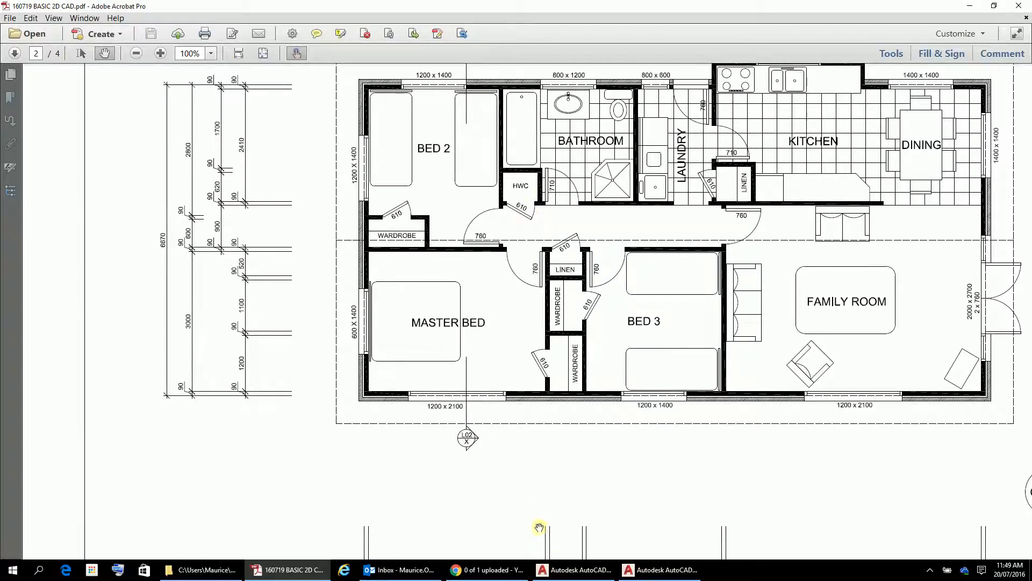
# Switch to the BASIC 2D CAD TEMP drawing in AutoCAD and draw a line across Bed 2's upper exterior wall at the room's midpoint.
pyautogui.click(584, 569)
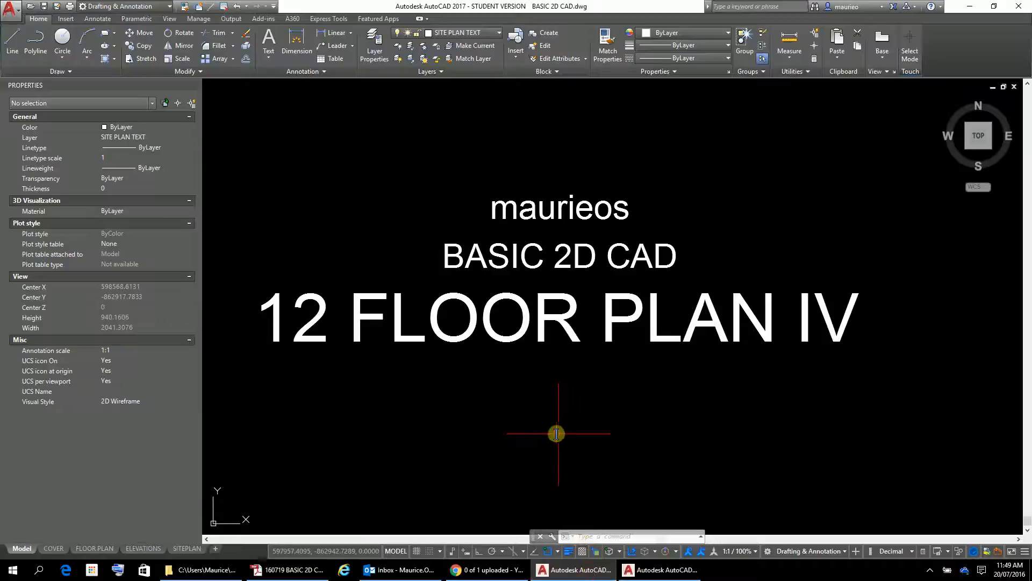
pyautogui.click(660, 569)
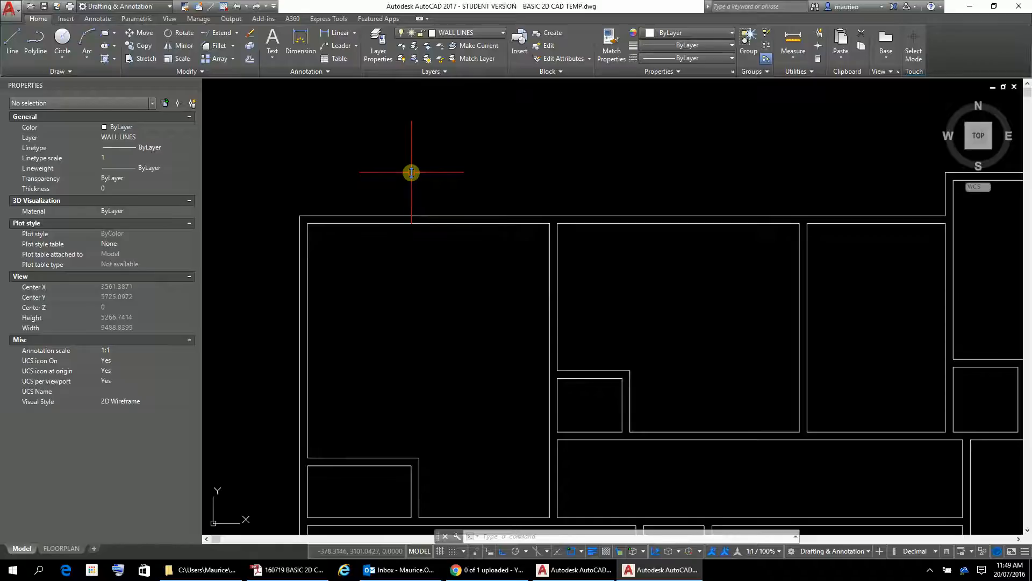
pyautogui.write('l')
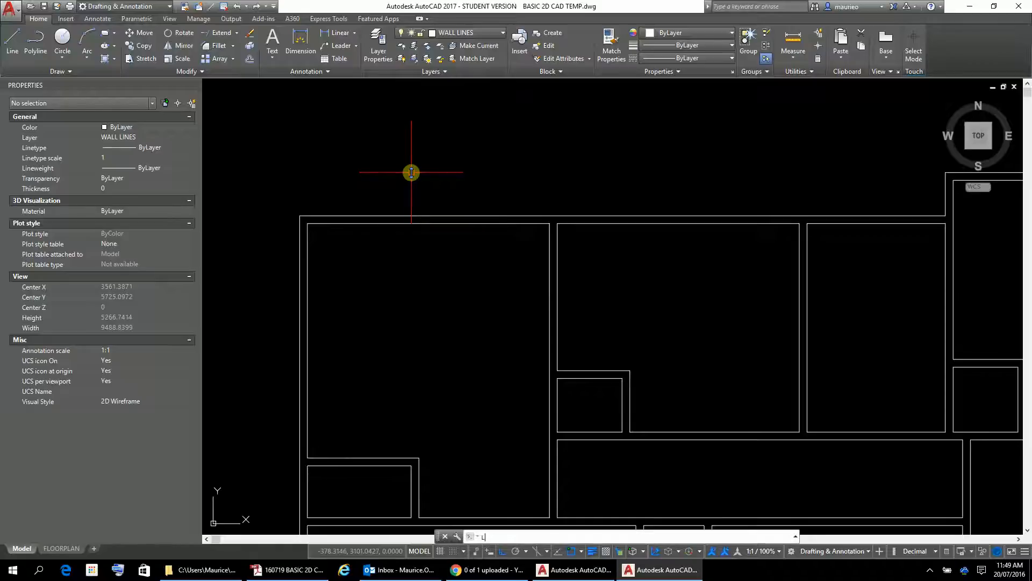
pyautogui.press('Return')
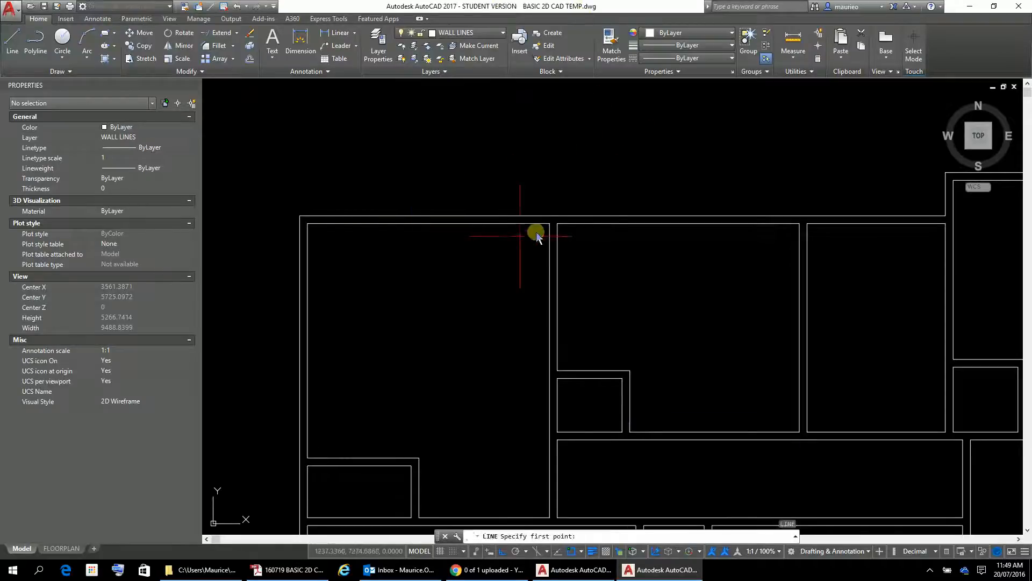
pyautogui.scroll(2, 376, 260)
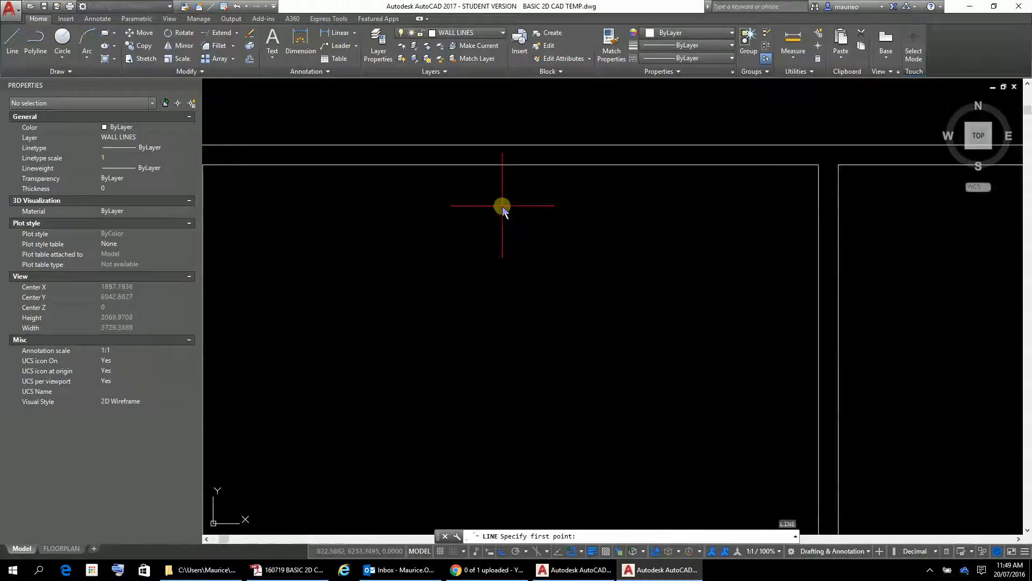
pyautogui.scroll(-2, 548, 192)
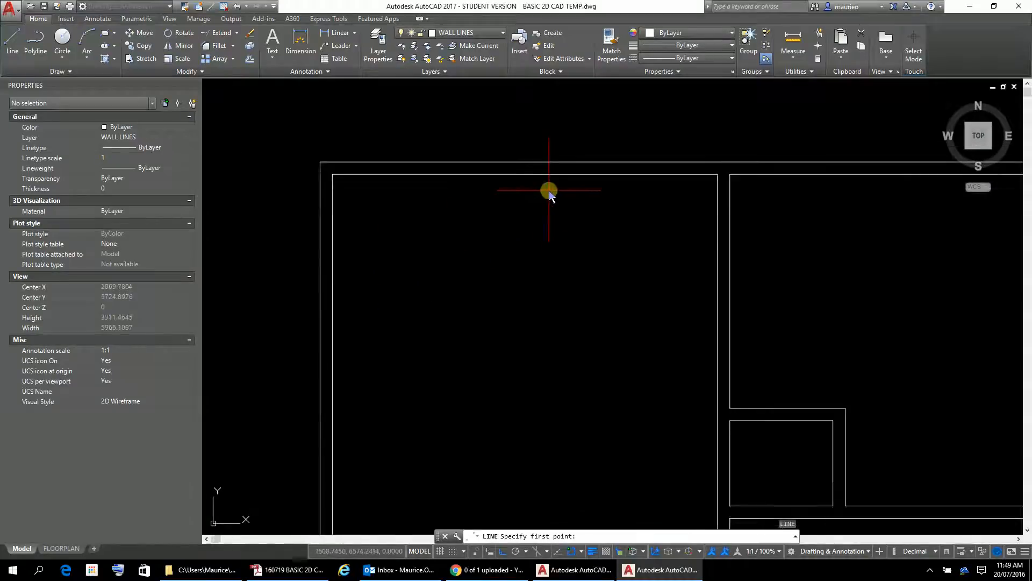
pyautogui.click(526, 164)
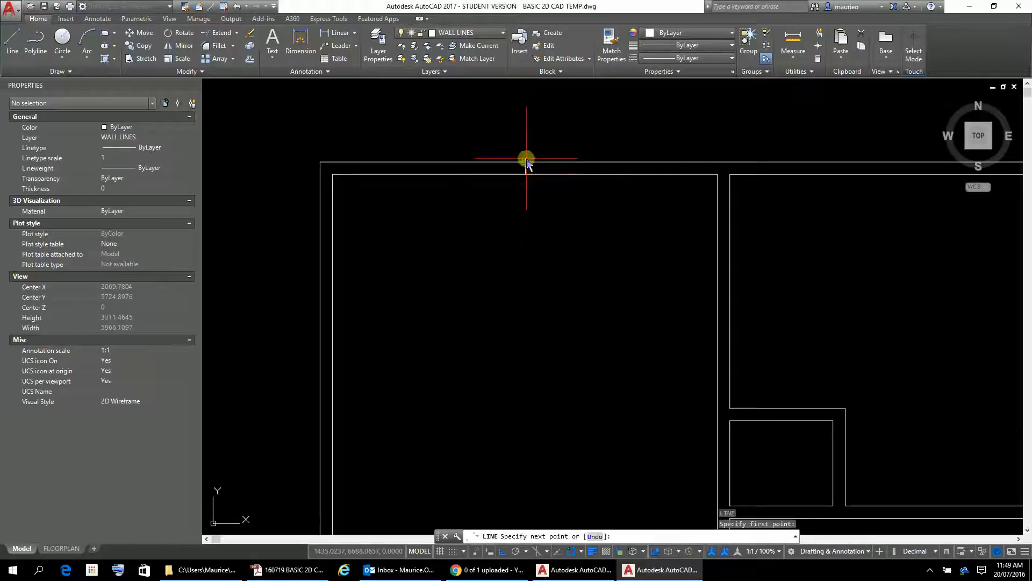
pyautogui.click(525, 162)
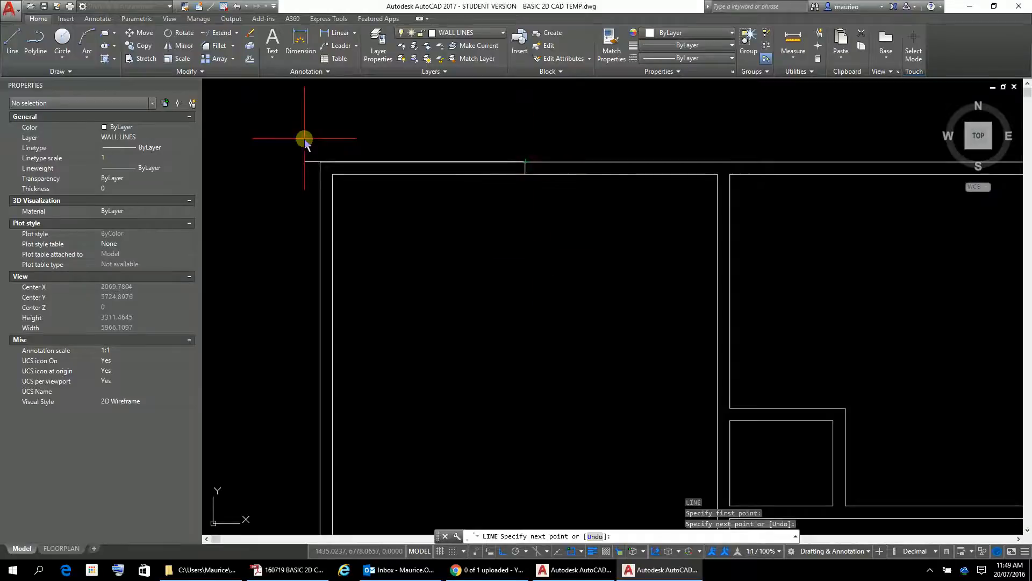
pyautogui.press('Escape')
pyautogui.press('Escape')
pyautogui.press('Escape')
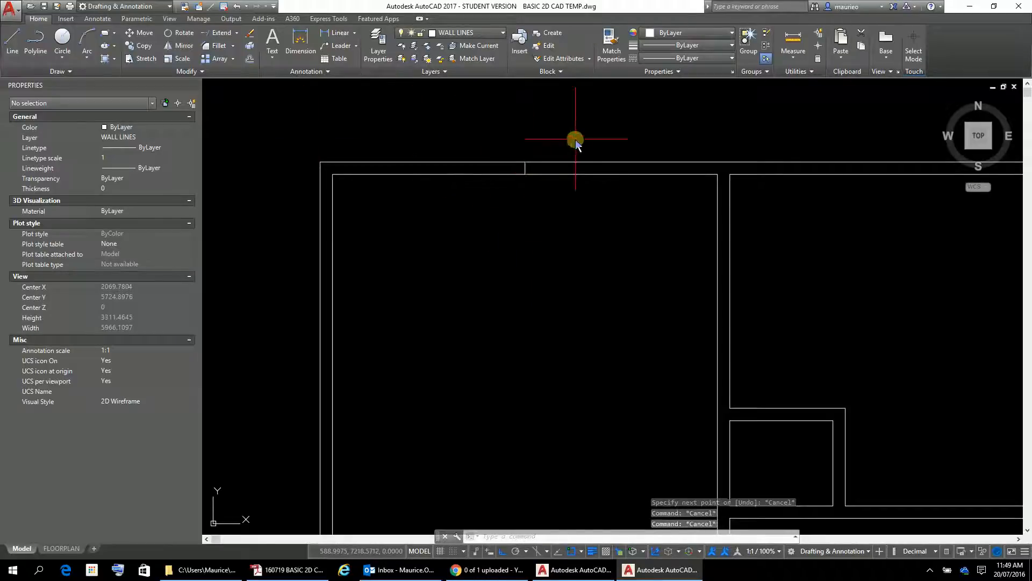
# Set the Offset distance to 700.
pyautogui.scroll(2, 547, 199)
pyautogui.scroll(-2, 546, 207)
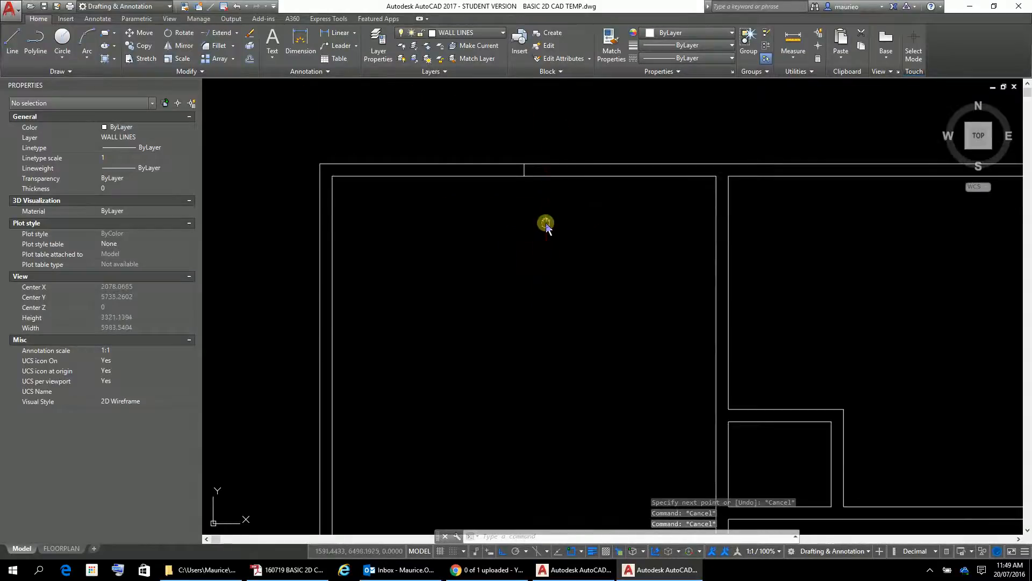
pyautogui.moveTo(546, 224)
pyautogui.mouseDown(button='middle')
pyautogui.moveTo(549, 318)
pyautogui.moveTo(558, 326)
pyautogui.mouseUp(button='middle')
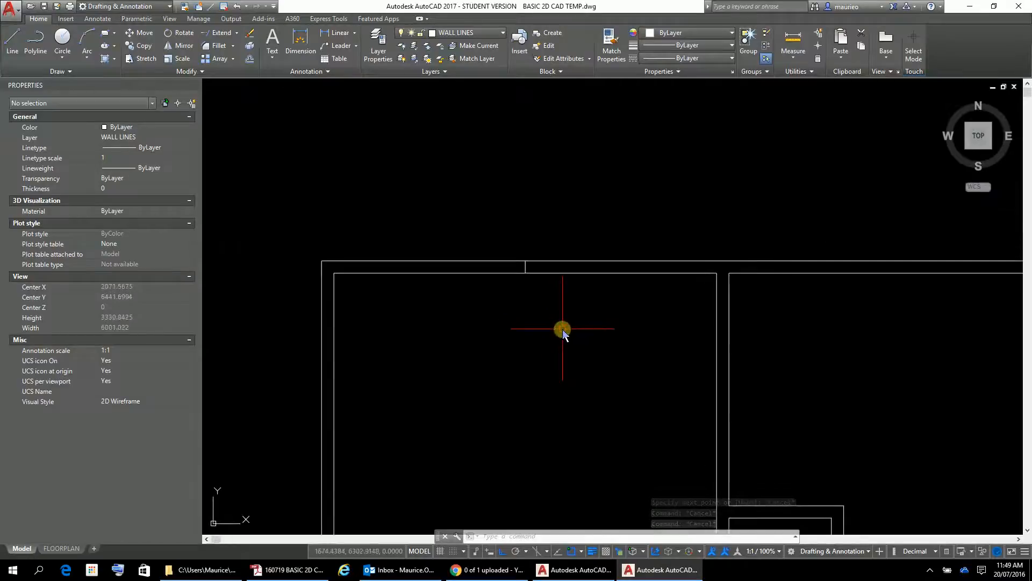
pyautogui.scroll(1, 559, 336)
pyautogui.scroll(-1, 561, 337)
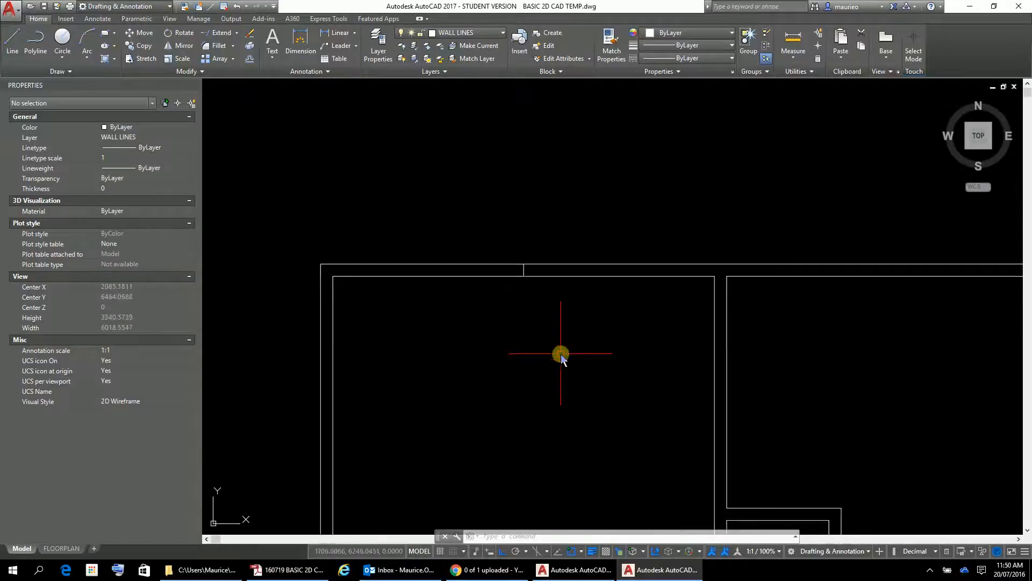
pyautogui.write('o')
pyautogui.press('Return')
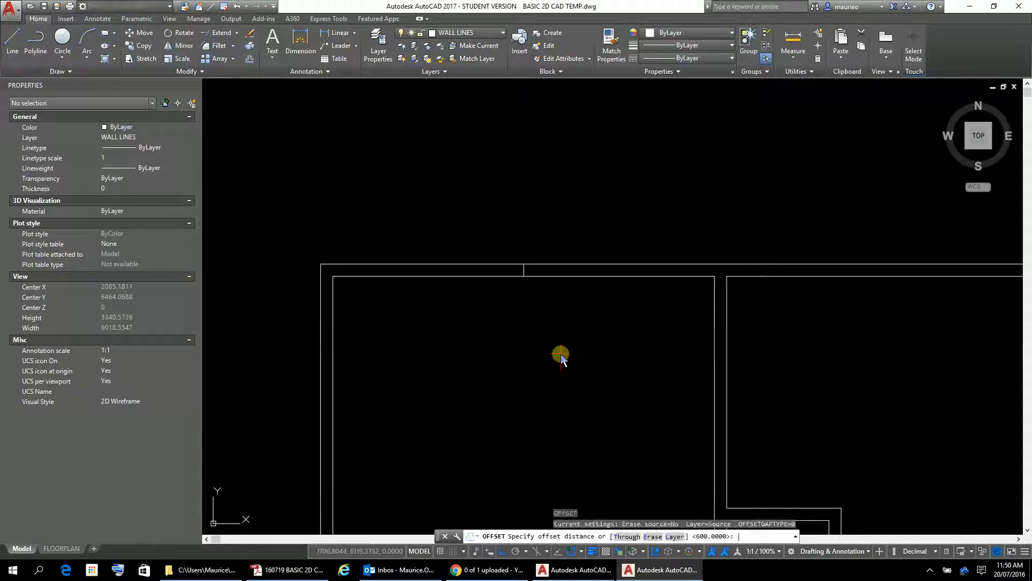
pyautogui.write('700')
pyautogui.press('Return')
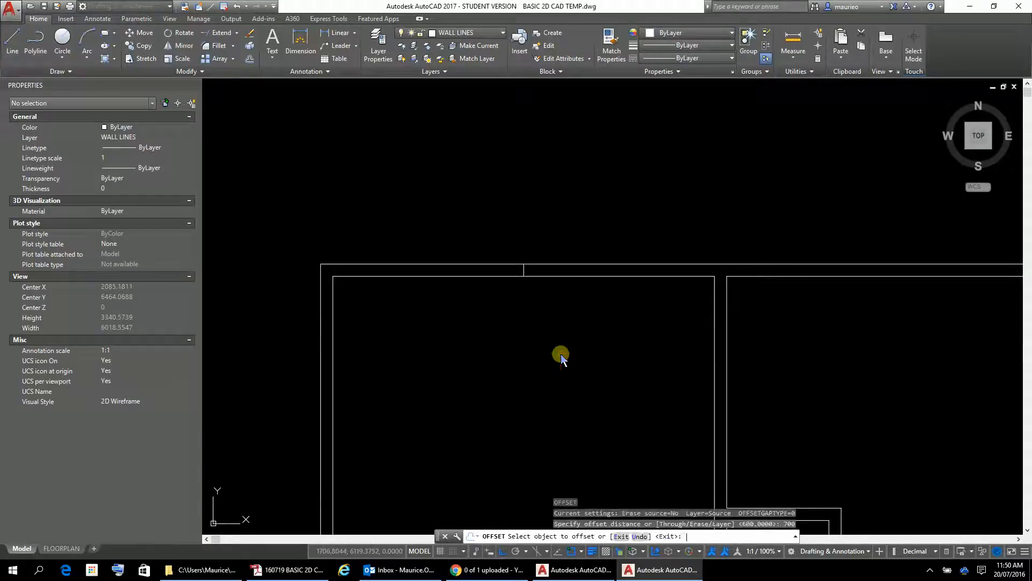
pyautogui.press('Return')
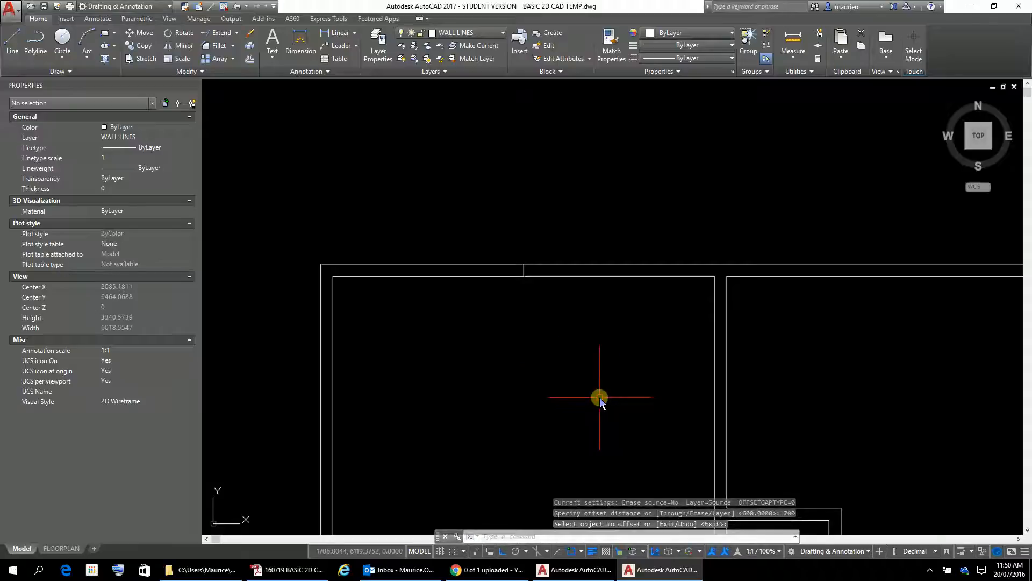
pyautogui.press('Escape')
pyautogui.press('Escape')
pyautogui.press('Escape')
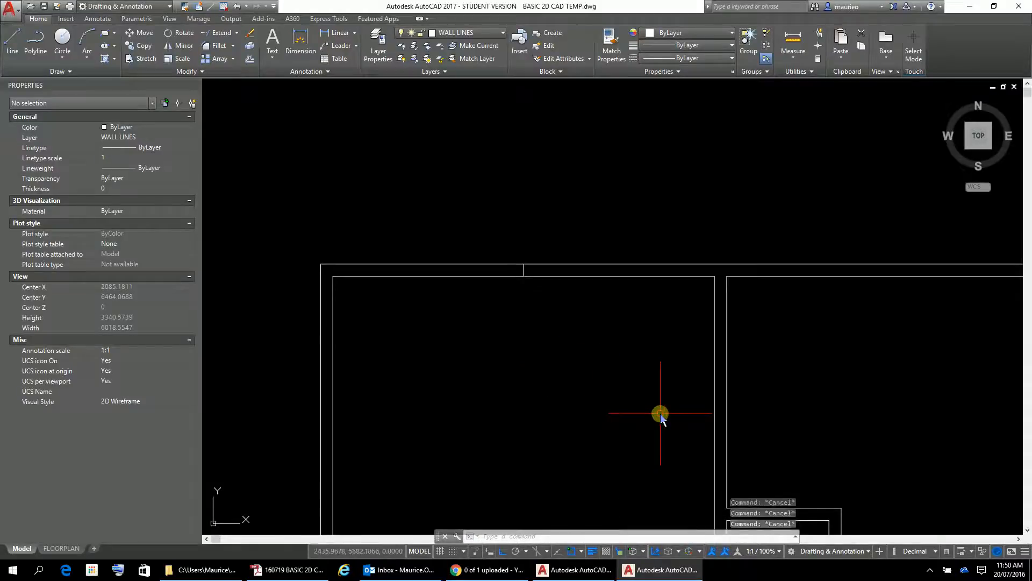
# Offset the midpoint line in Bed 2's upper wall by 700 to both sides to mark the window jambs.
pyautogui.write('o')
pyautogui.press('Return')
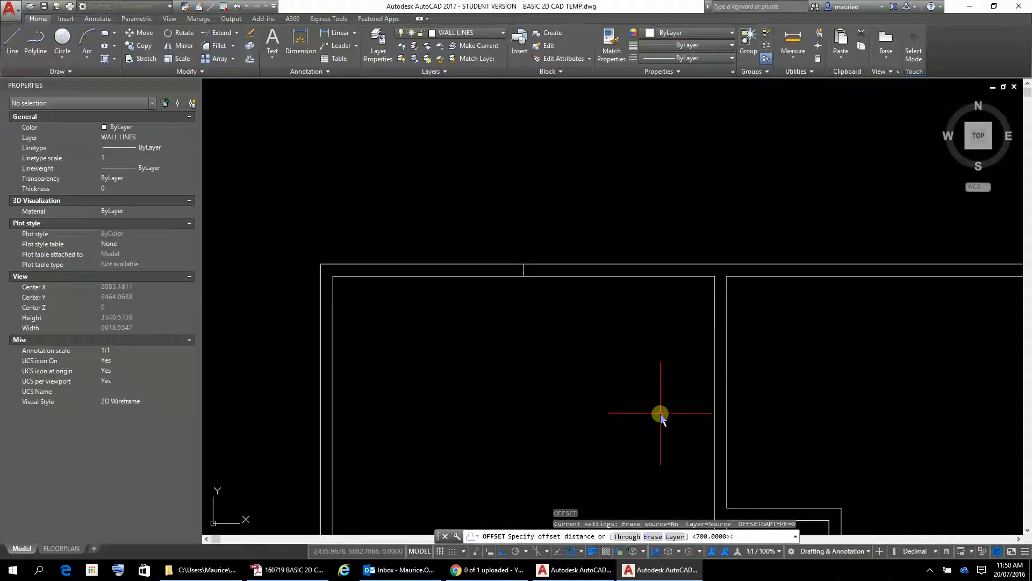
pyautogui.press('Return')
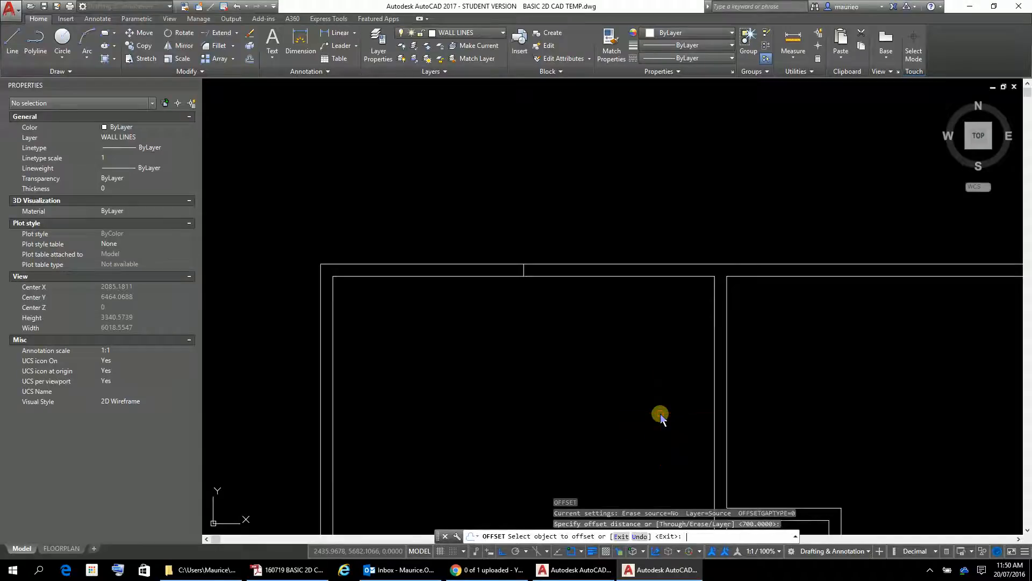
pyautogui.click(522, 268)
pyautogui.click(548, 274)
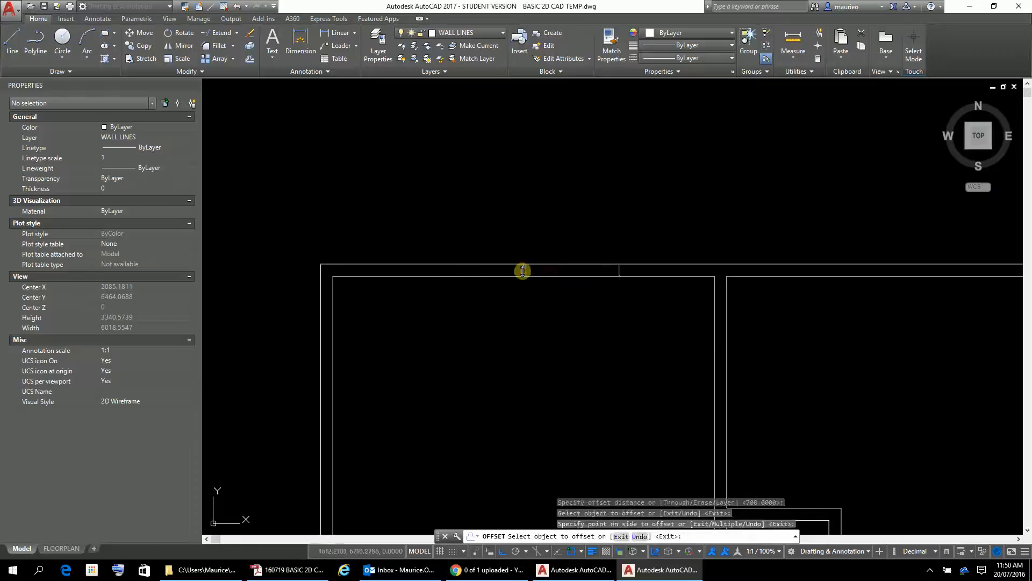
pyautogui.click(524, 271)
pyautogui.click(487, 271)
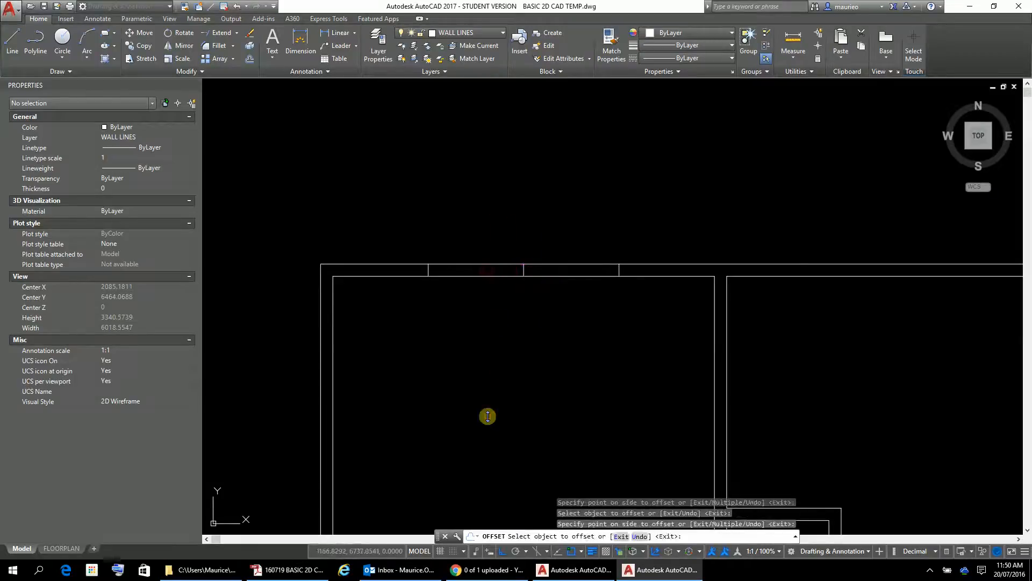
pyautogui.press('Escape')
pyautogui.press('Escape')
pyautogui.press('Escape')
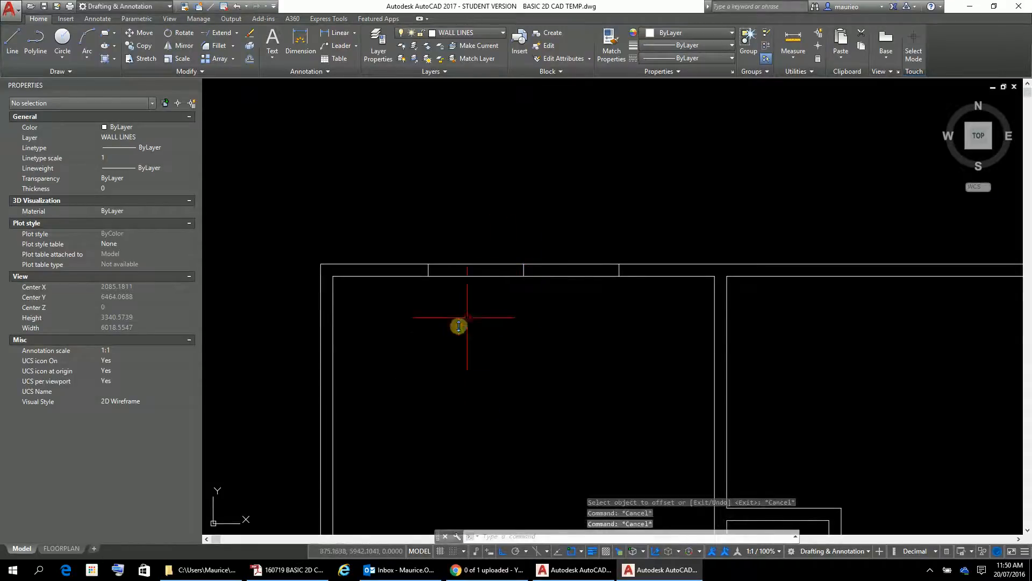
# Erase the midpoint line and trim both wall lines between the jambs to open Bed 2's upper window.
pyautogui.click(524, 271)
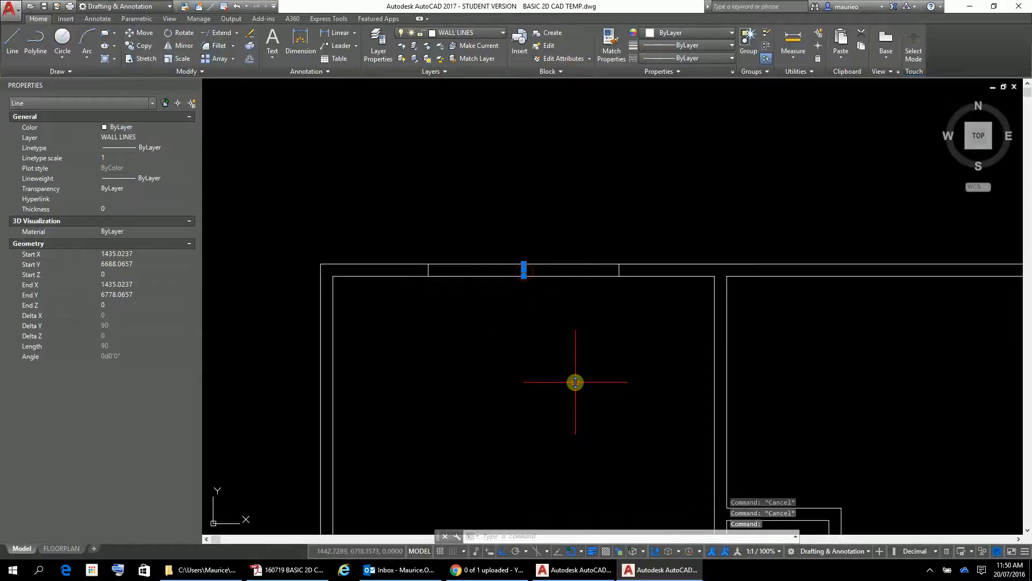
pyautogui.press('Delete')
pyautogui.write('tr')
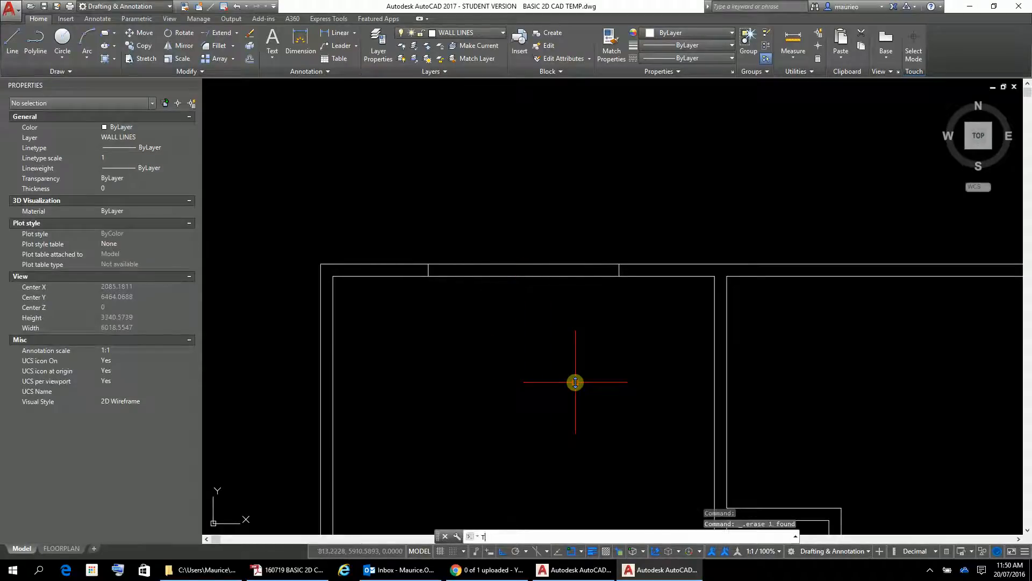
pyautogui.press('Return')
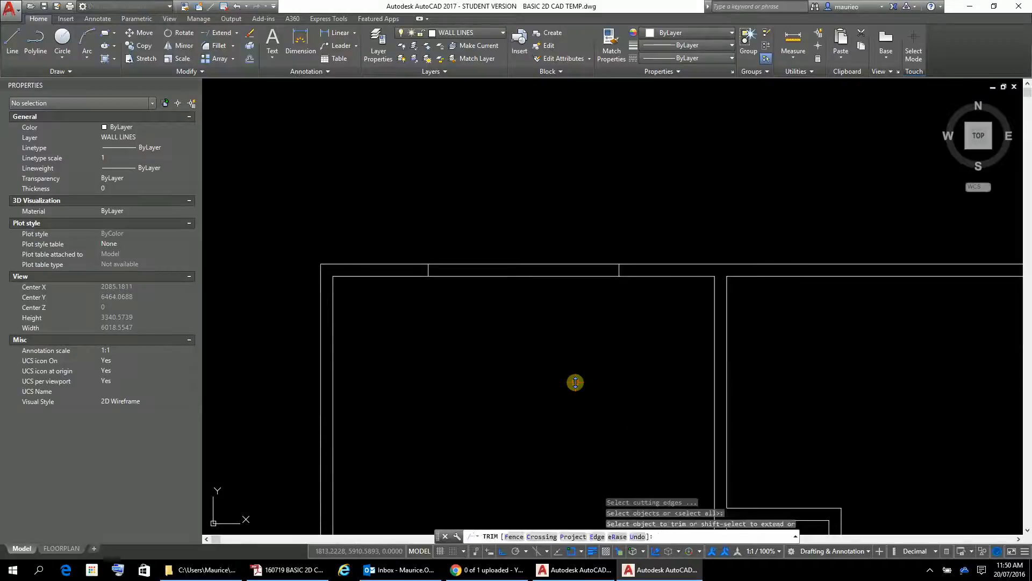
pyautogui.click(535, 248)
pyautogui.click(504, 294)
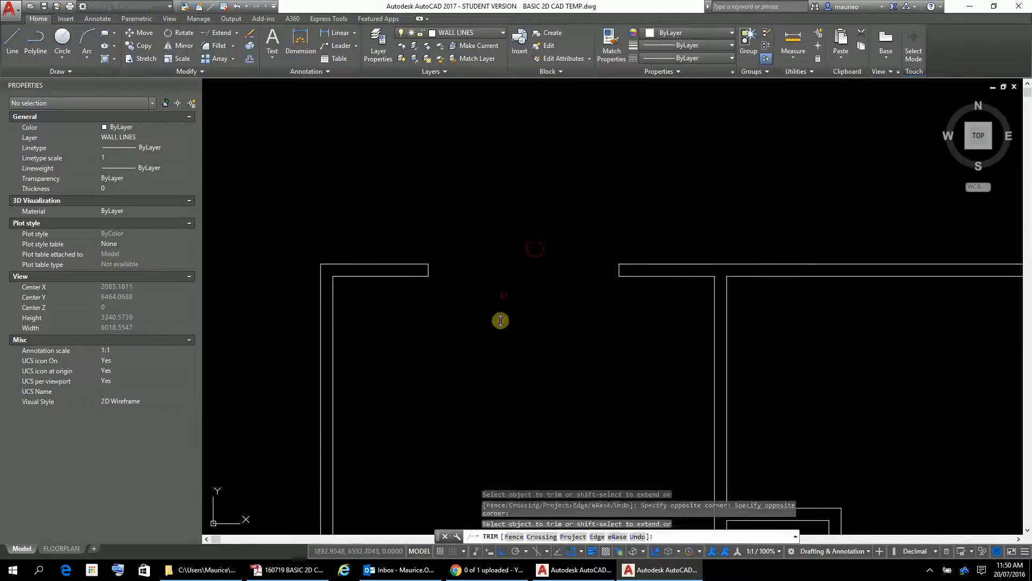
# Draw a short line across the upper wall of the closet in Bed 2's lower-left corner, at the closet's midpoint.
pyautogui.scroll(-4, 524, 363)
pyautogui.moveTo(525, 362)
pyautogui.mouseDown(button='middle')
pyautogui.moveTo(567, 166)
pyautogui.moveTo(562, 199)
pyautogui.mouseUp(button='middle')
pyautogui.scroll(2, 568, 166)
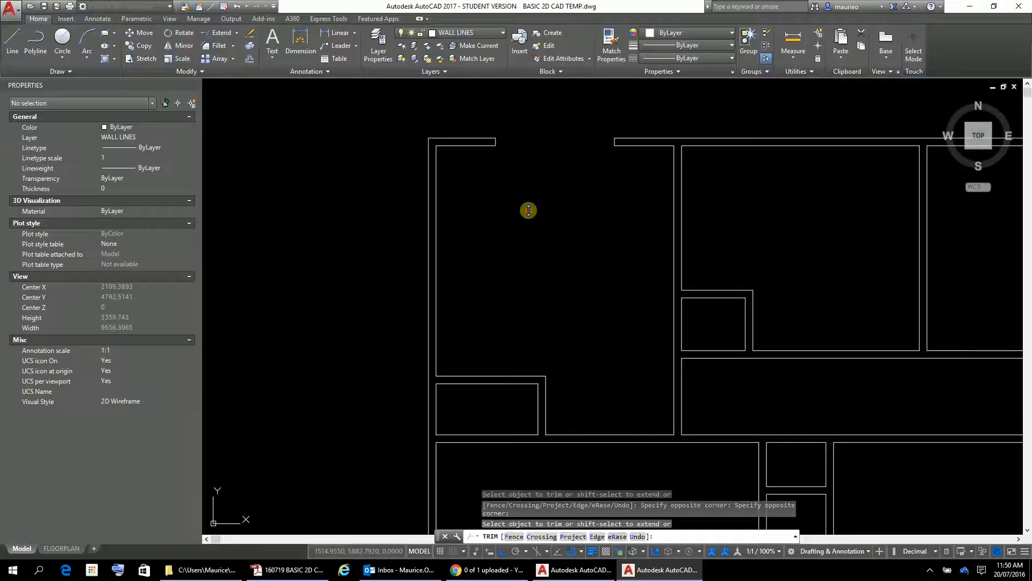
pyautogui.scroll(4, 491, 399)
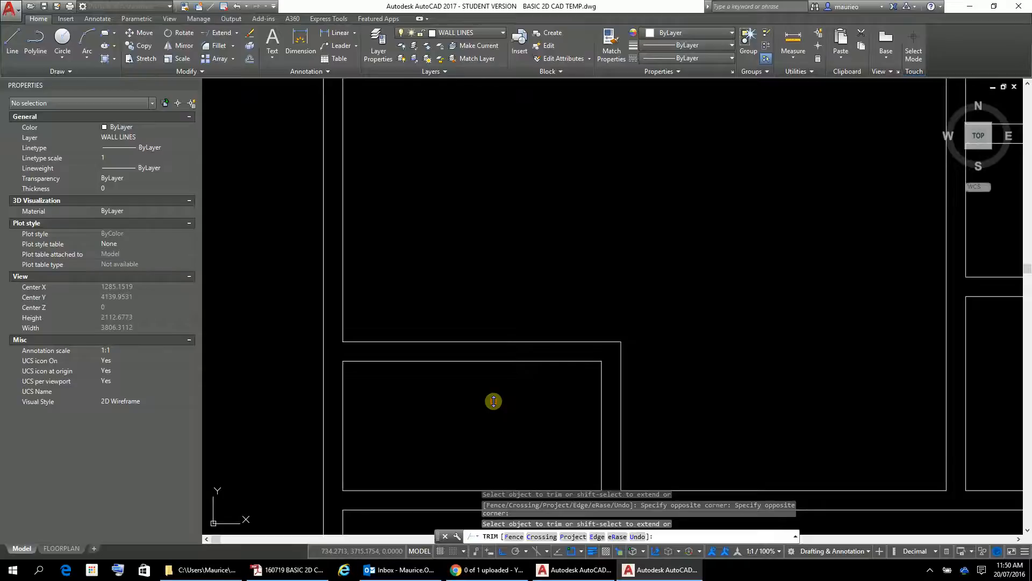
pyautogui.press('Escape')
pyautogui.write('l')
pyautogui.press('Return')
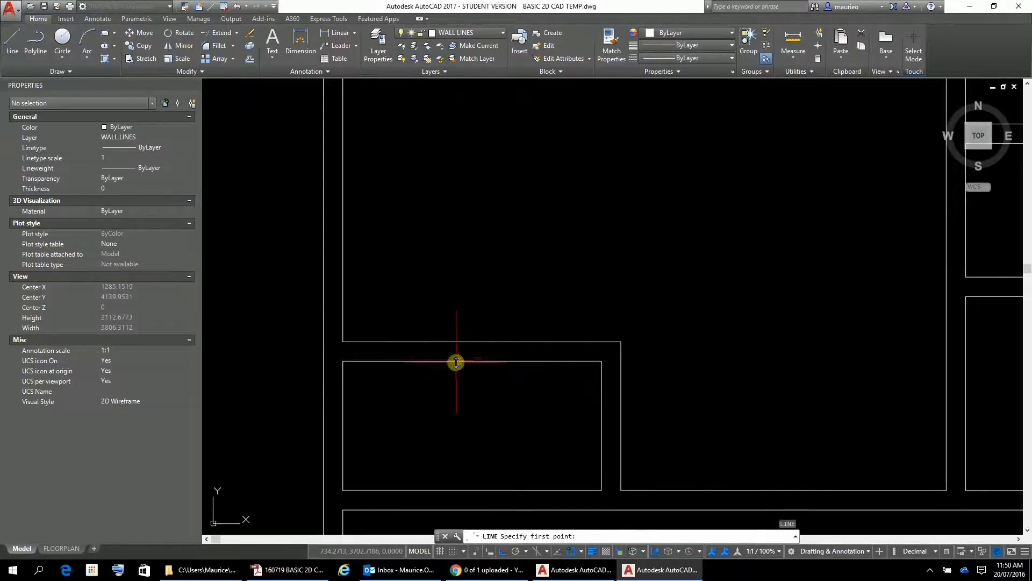
pyautogui.click(472, 360)
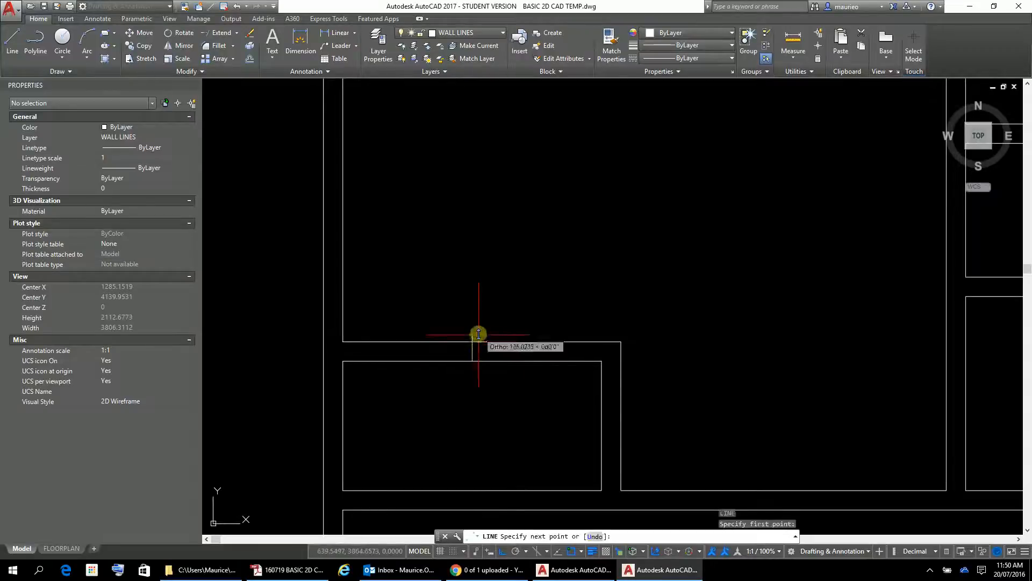
pyautogui.click(476, 341)
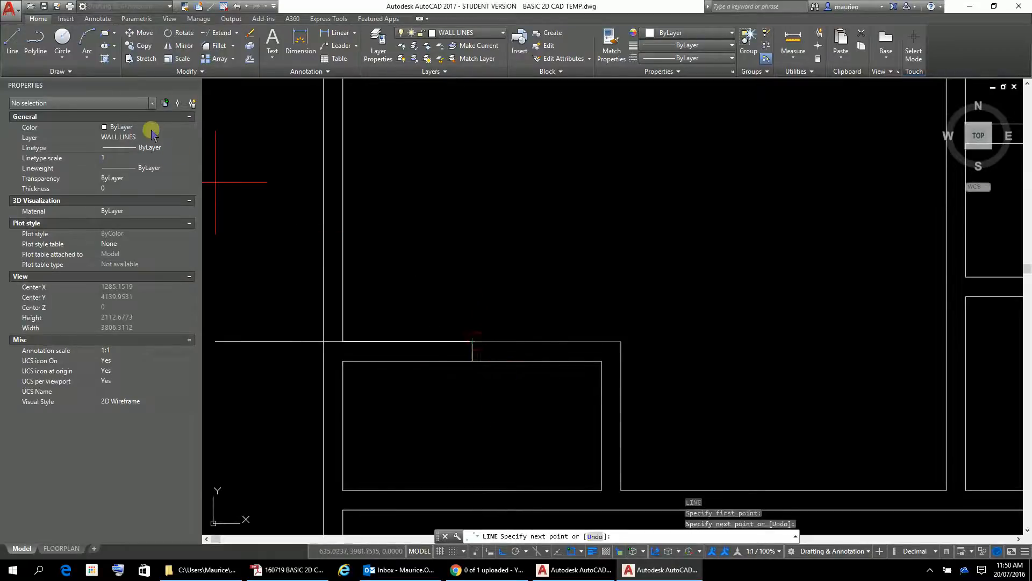
pyautogui.press('Escape')
pyautogui.press('Escape')
pyautogui.press('Escape')
pyautogui.press('Escape')
# Offset the closet wall's midpoint line by 305 to both sides to mark the door jambs.
pyautogui.write('o')
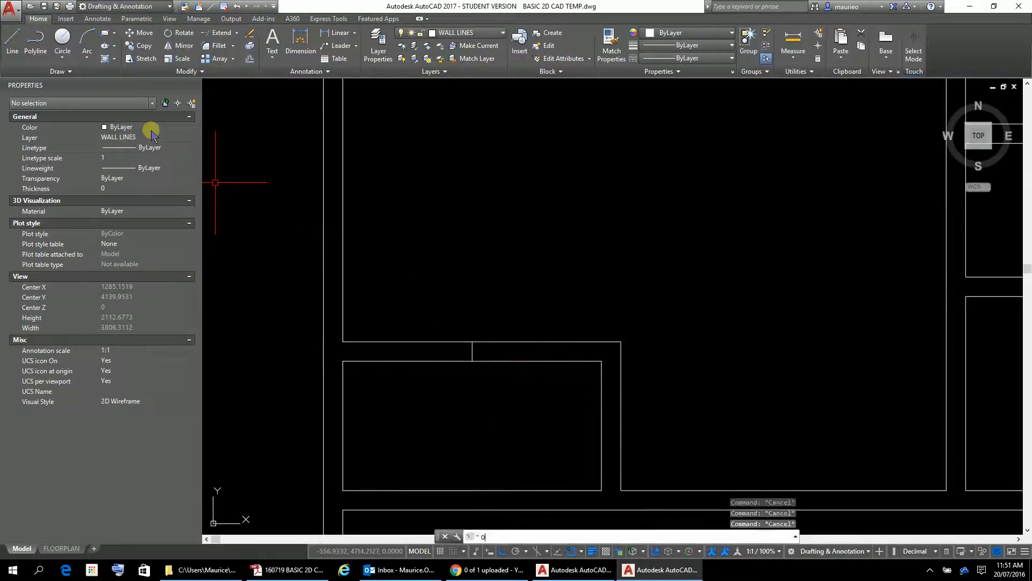
pyautogui.press('Return')
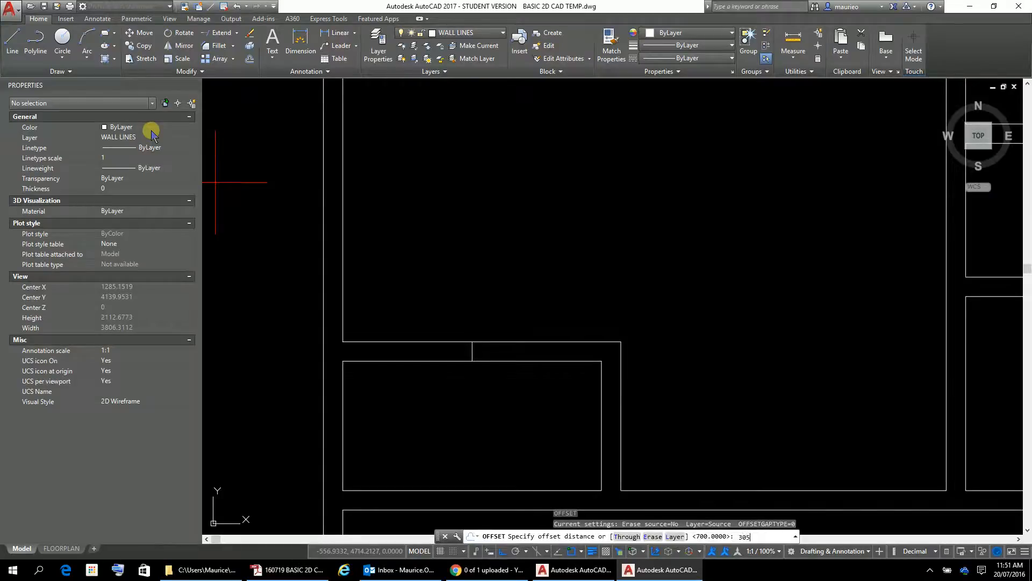
pyautogui.press('Return')
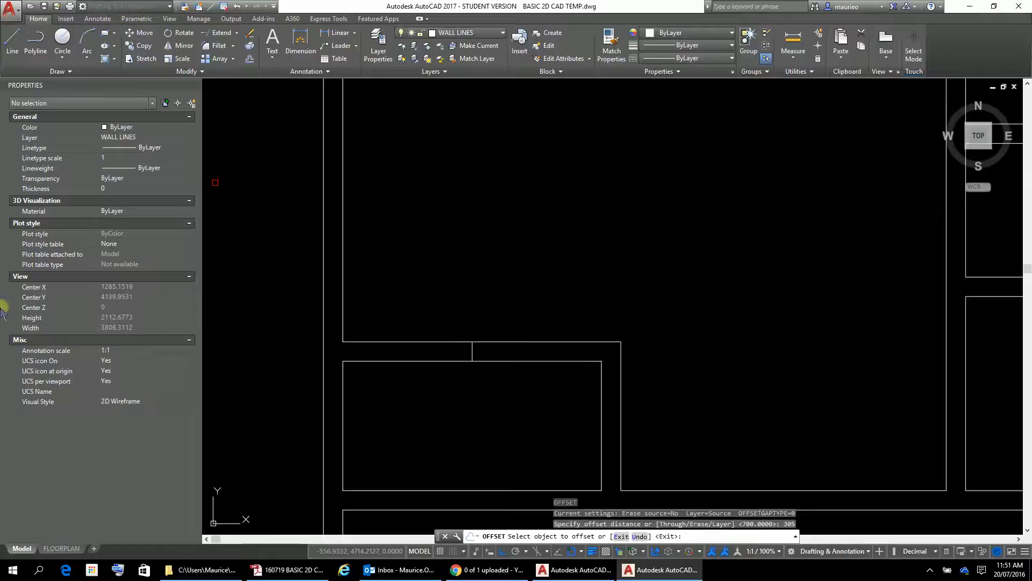
pyautogui.click(473, 353)
pyautogui.click(495, 353)
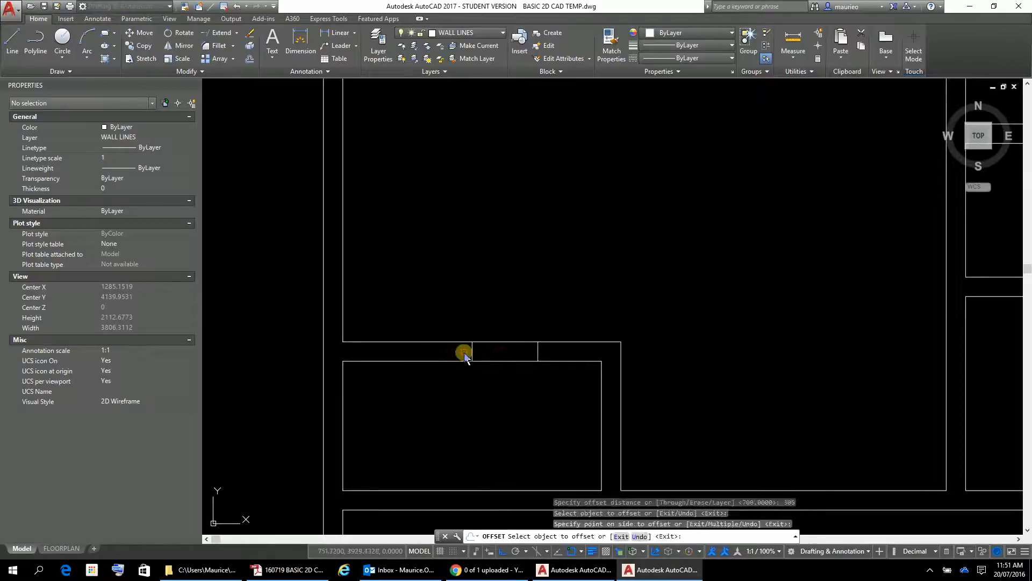
pyautogui.click(473, 353)
pyautogui.click(447, 352)
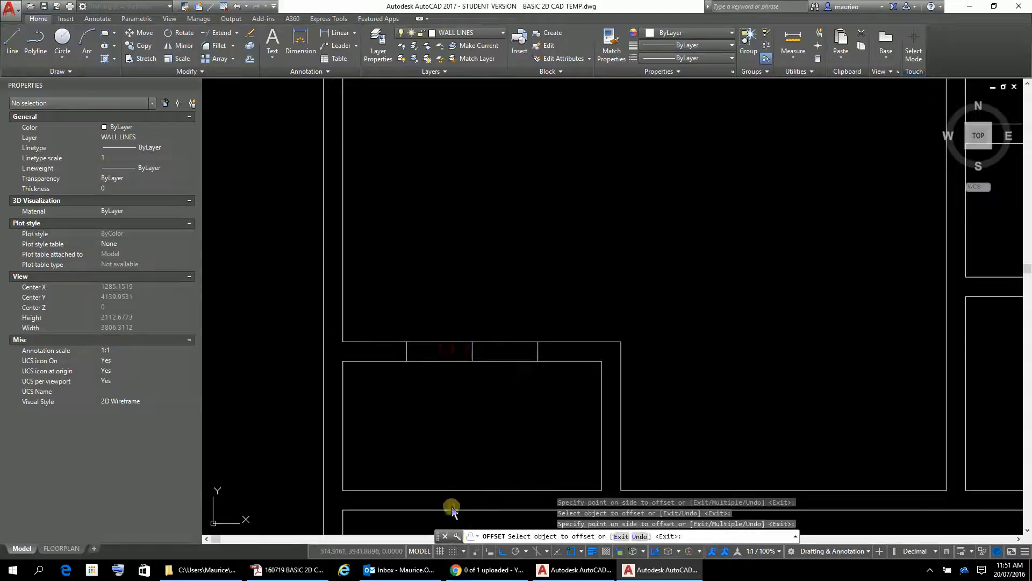
pyautogui.press('Escape')
pyautogui.press('Escape')
pyautogui.press('Escape')
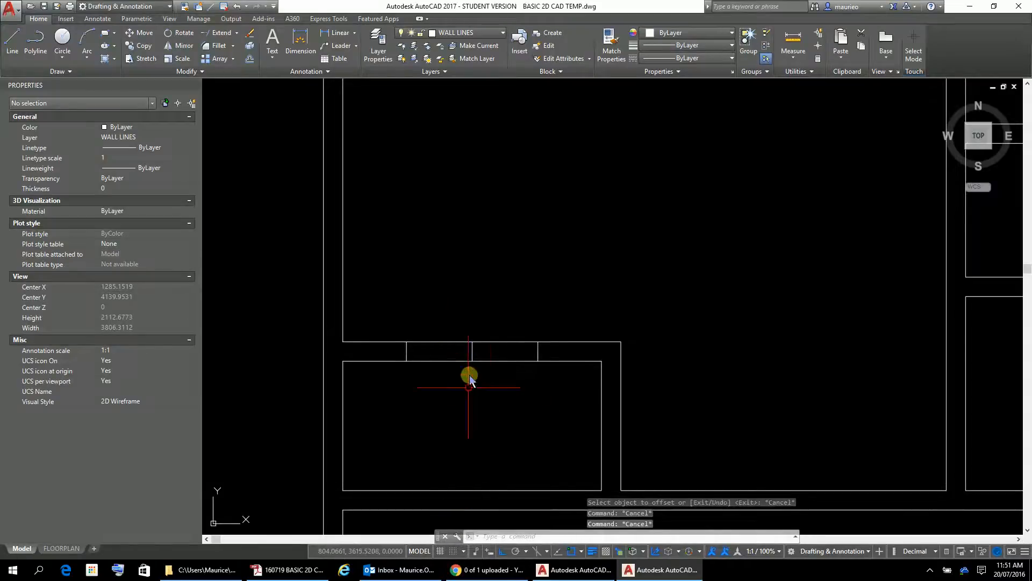
# Erase the closet wall's midpoint line and trim both wall lines between the jambs to open the closet doorway.
pyautogui.click(473, 350)
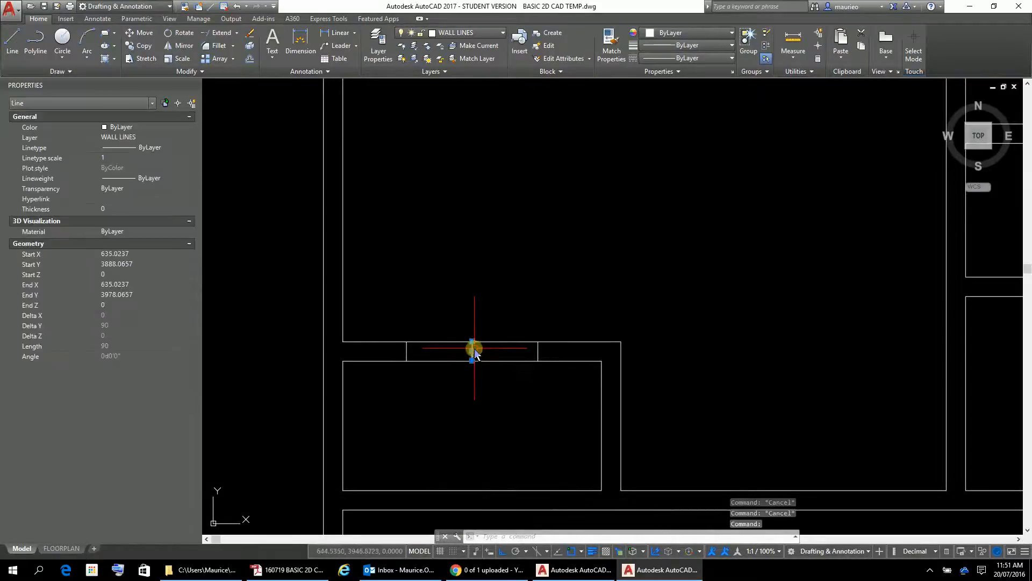
pyautogui.press('Delete')
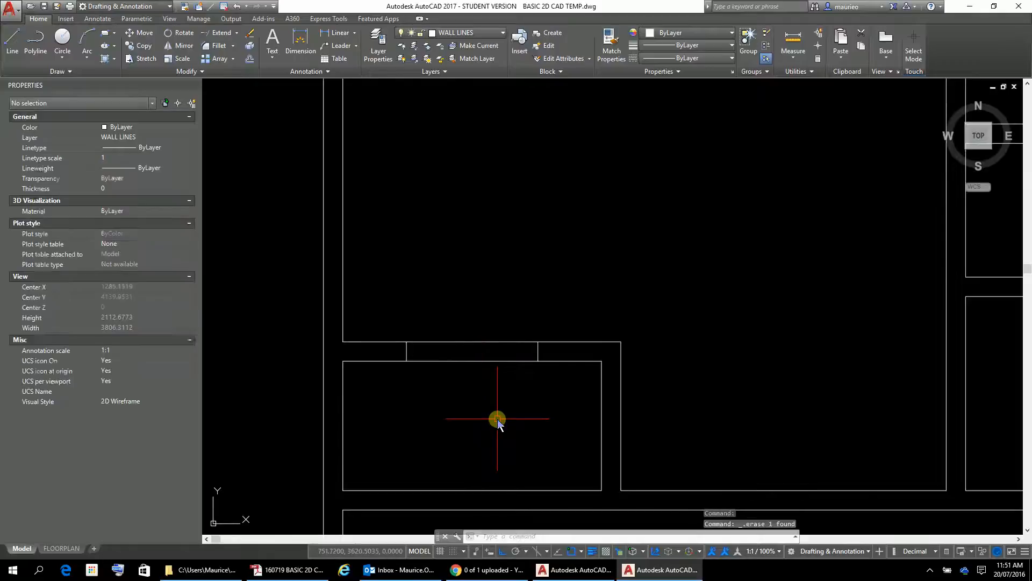
pyautogui.write('tr')
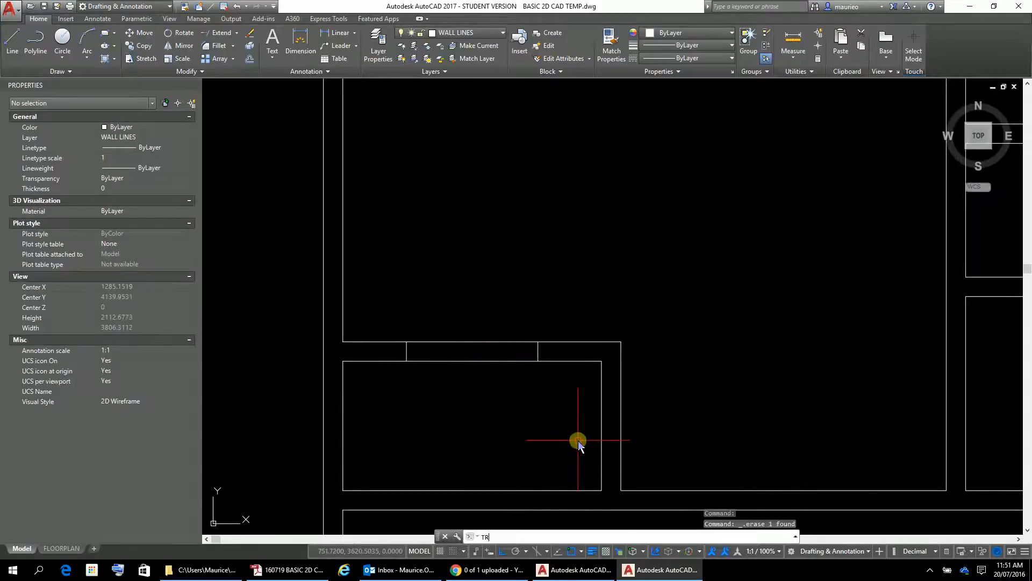
pyautogui.press('Return')
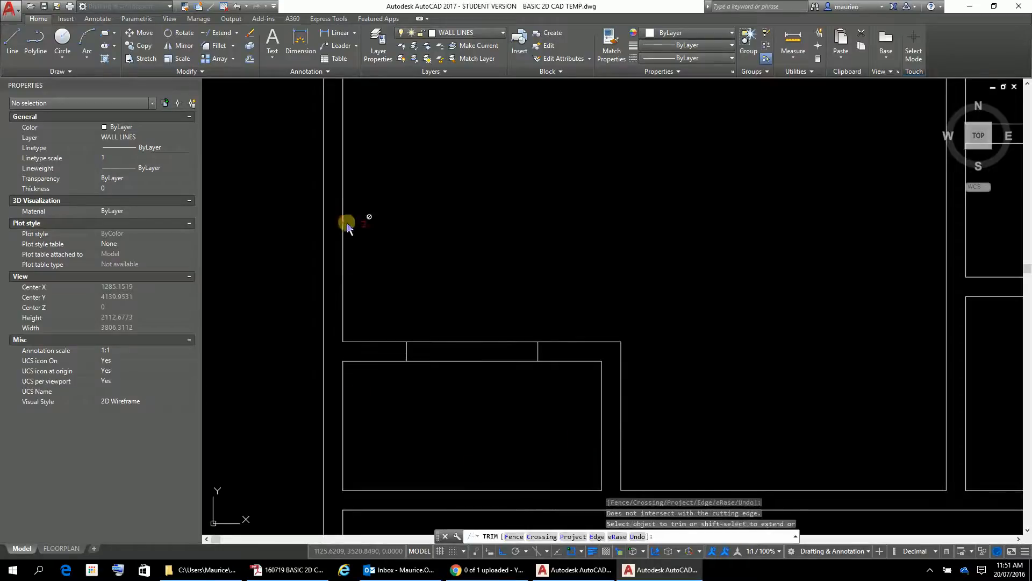
pyautogui.click(502, 296)
pyautogui.click(464, 419)
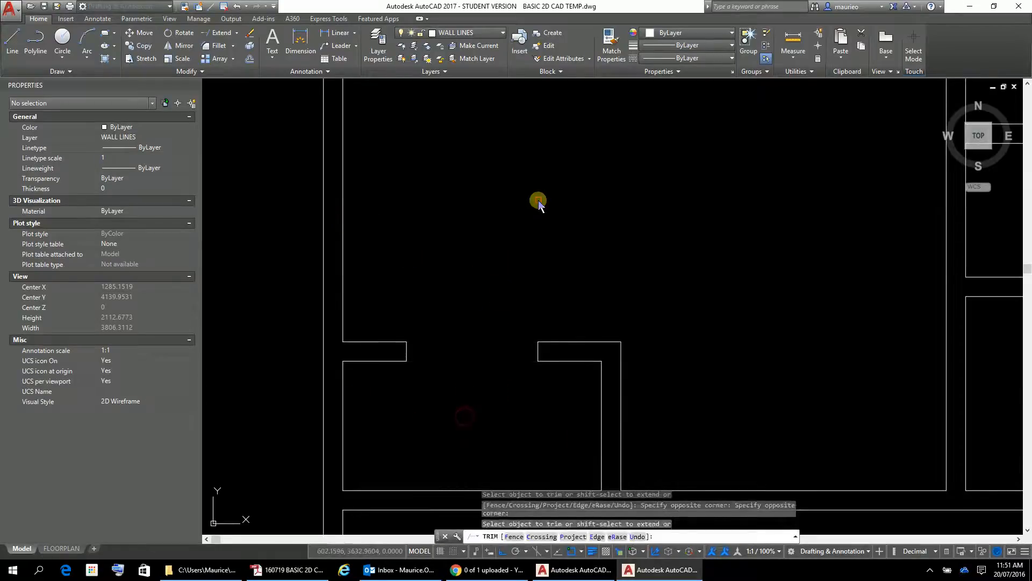
# Draw a vertical construction line through Bed 2 and its closet, from the upper wall's inner face to the lower wall's inner face.
pyautogui.scroll(-6, 537, 200)
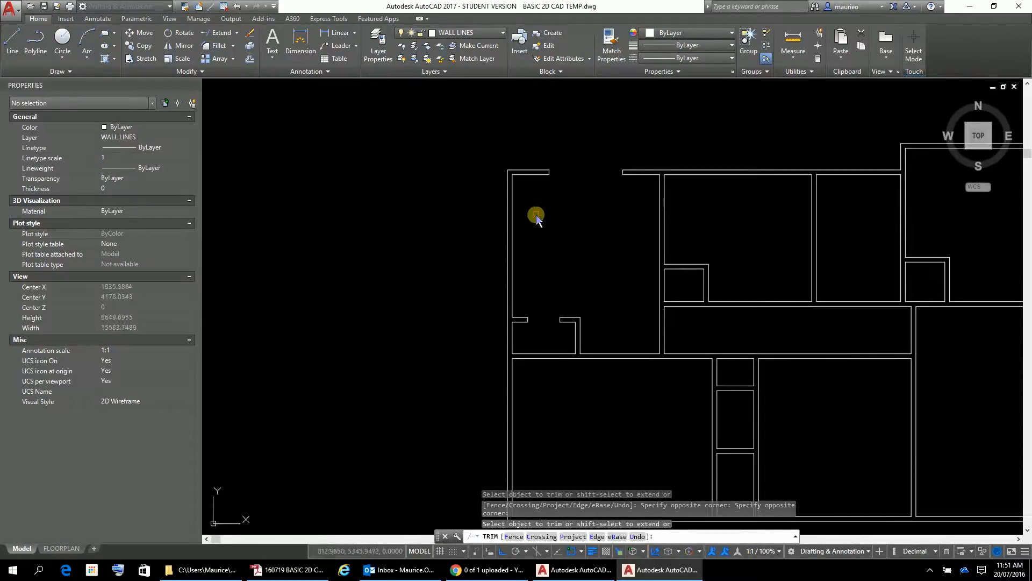
pyautogui.scroll(3, 534, 214)
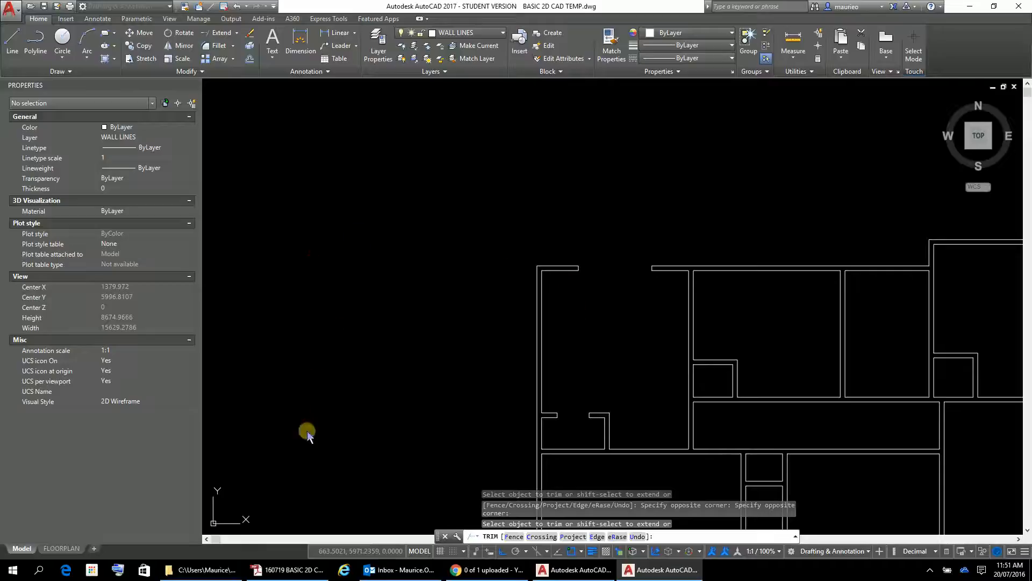
pyautogui.scroll(4, 546, 432)
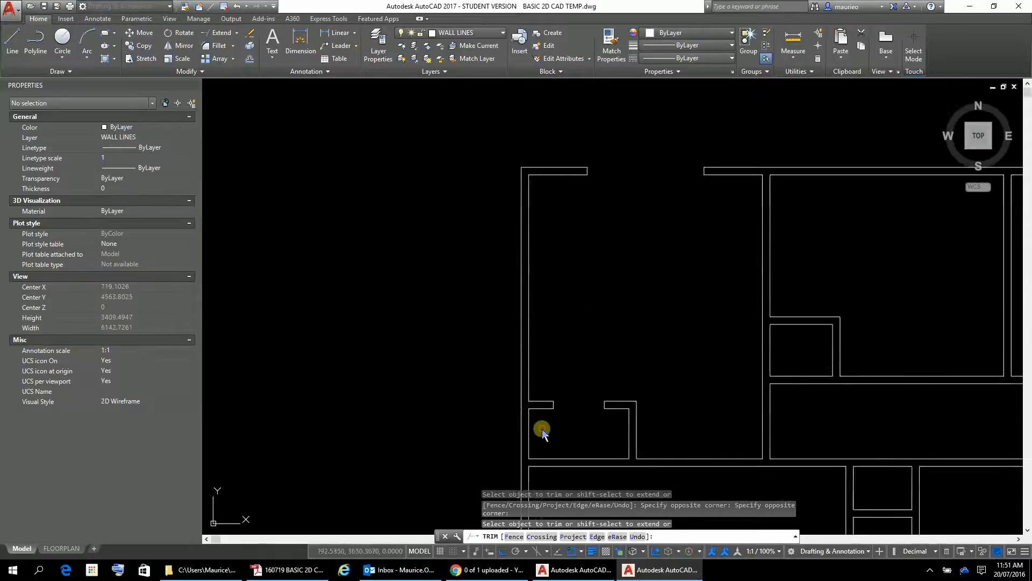
pyautogui.click(529, 385)
pyautogui.moveTo(527, 383)
pyautogui.mouseDown(button='middle')
pyautogui.moveTo(502, 285)
pyautogui.moveTo(507, 414)
pyautogui.moveTo(500, 371)
pyautogui.mouseUp(button='middle')
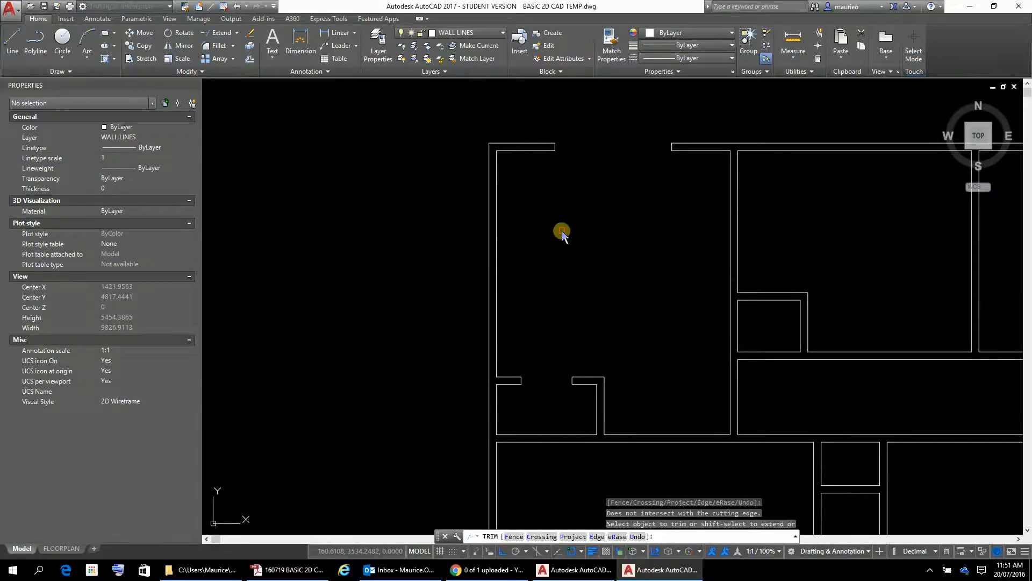
pyautogui.press('Escape')
pyautogui.press('Escape')
pyautogui.press('Escape')
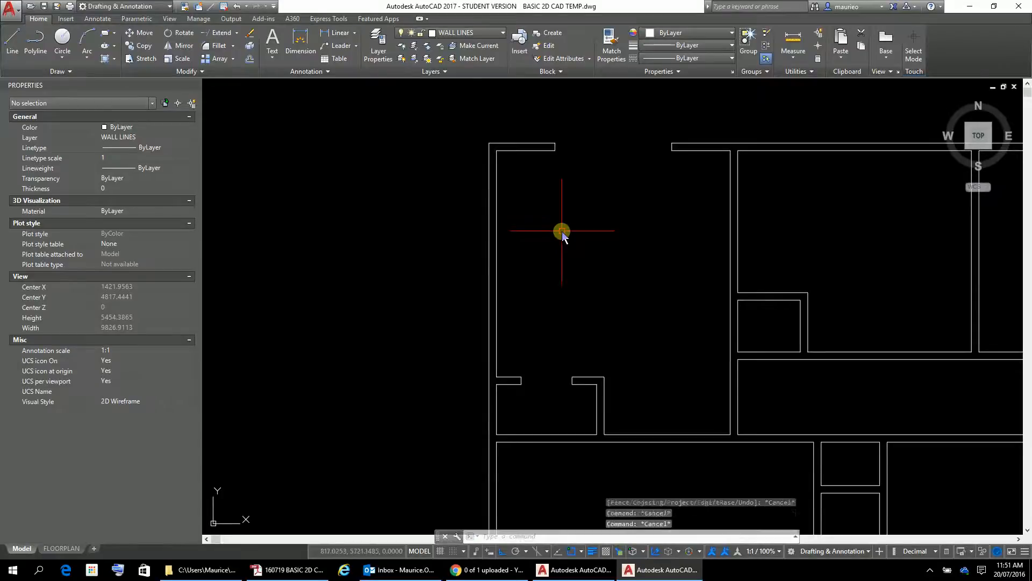
pyautogui.write('L')
pyautogui.press('Return')
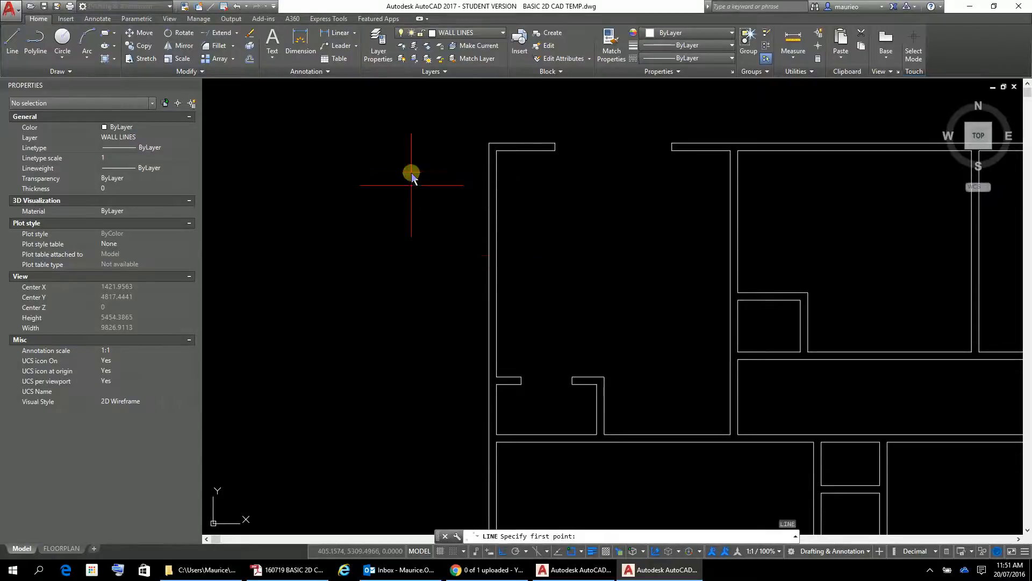
pyautogui.click(524, 153)
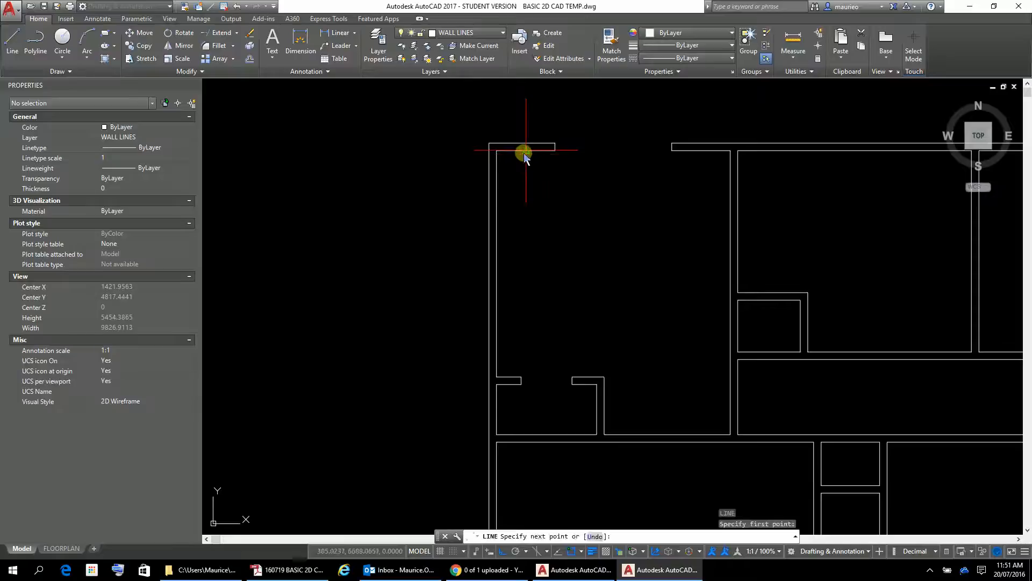
pyautogui.click(528, 431)
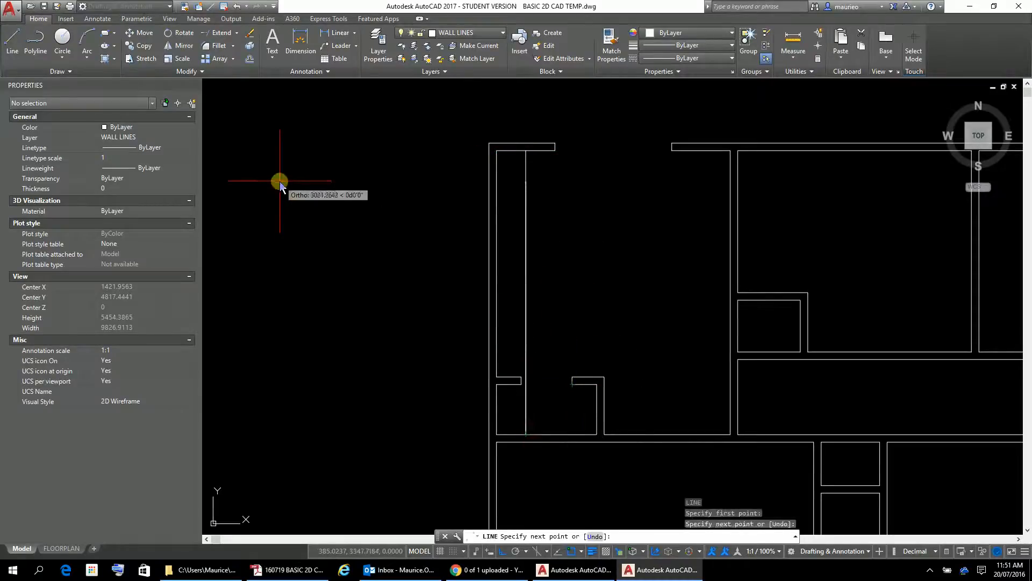
pyautogui.press('Escape')
pyautogui.press('Escape')
pyautogui.press('Escape')
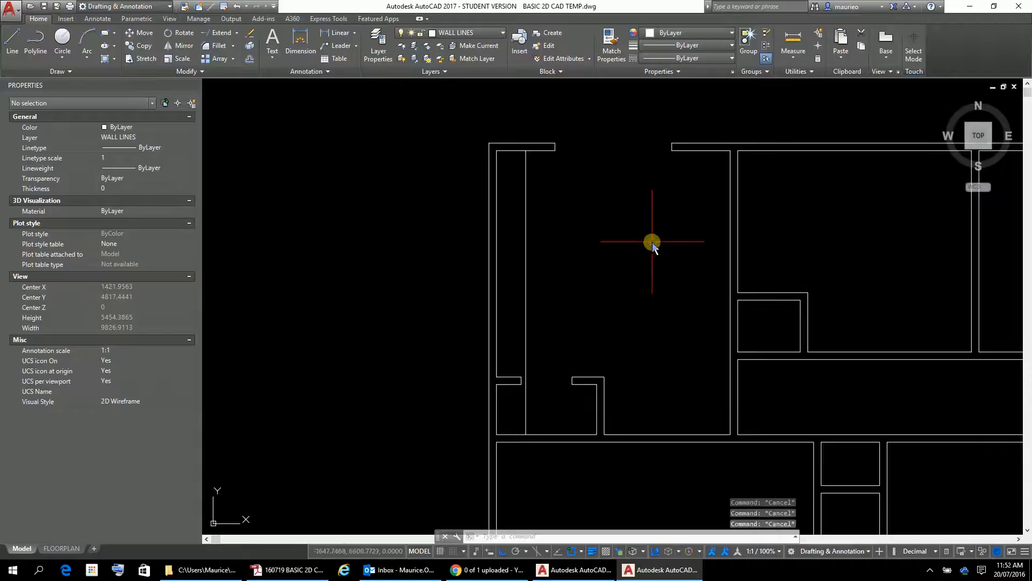
# Draw a horizontal line from the vertical construction line's midpoint out through Bed 2's left exterior wall.
pyautogui.write('L')
pyautogui.press('Return')
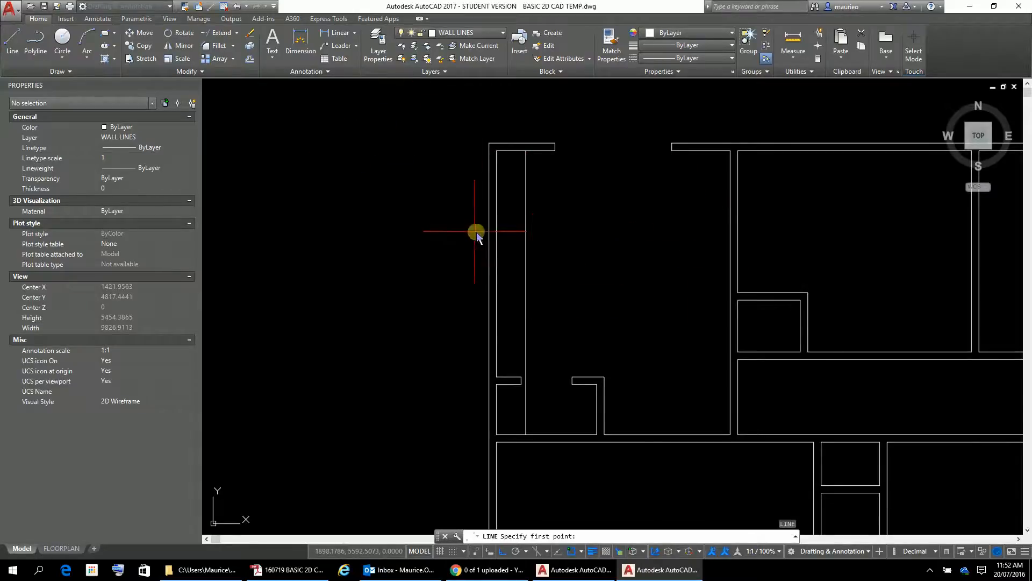
pyautogui.click(525, 292)
pyautogui.click(399, 292)
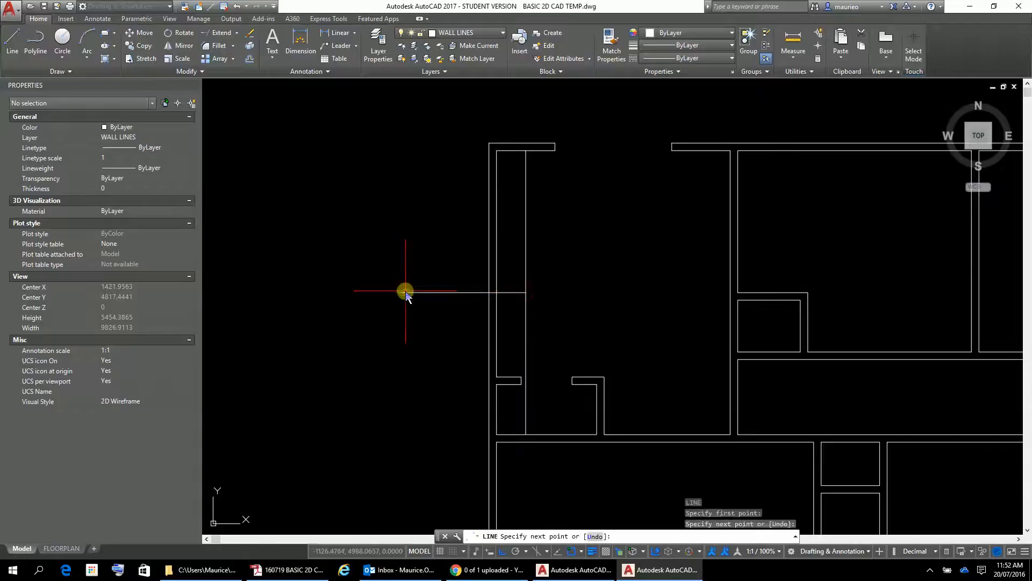
pyautogui.press('Escape')
pyautogui.press('Escape')
pyautogui.press('Escape')
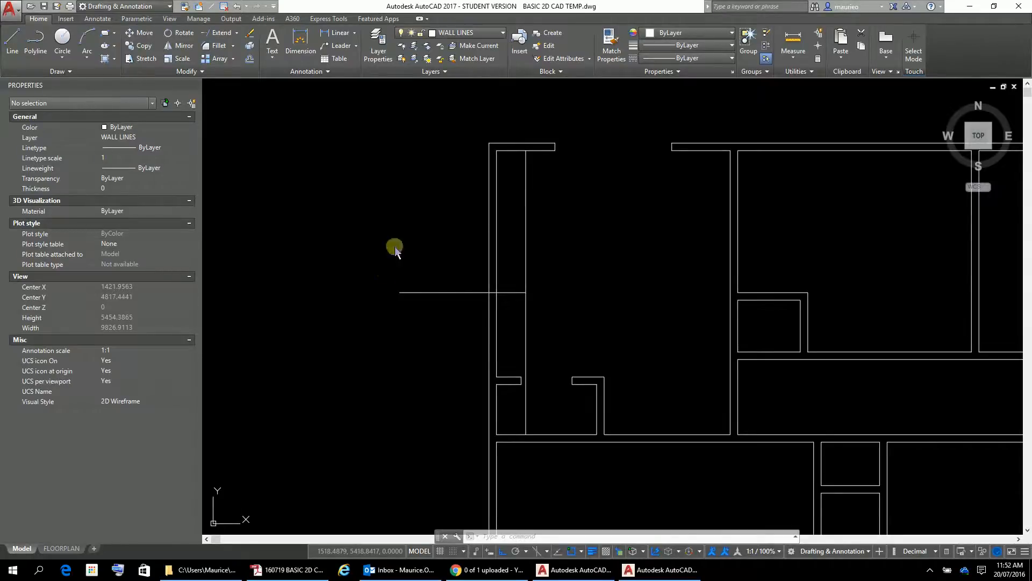
# Offset the horizontal midpoint line by 700 above and below to mark the window jambs in Bed 2's left exterior wall.
pyautogui.click(585, 272)
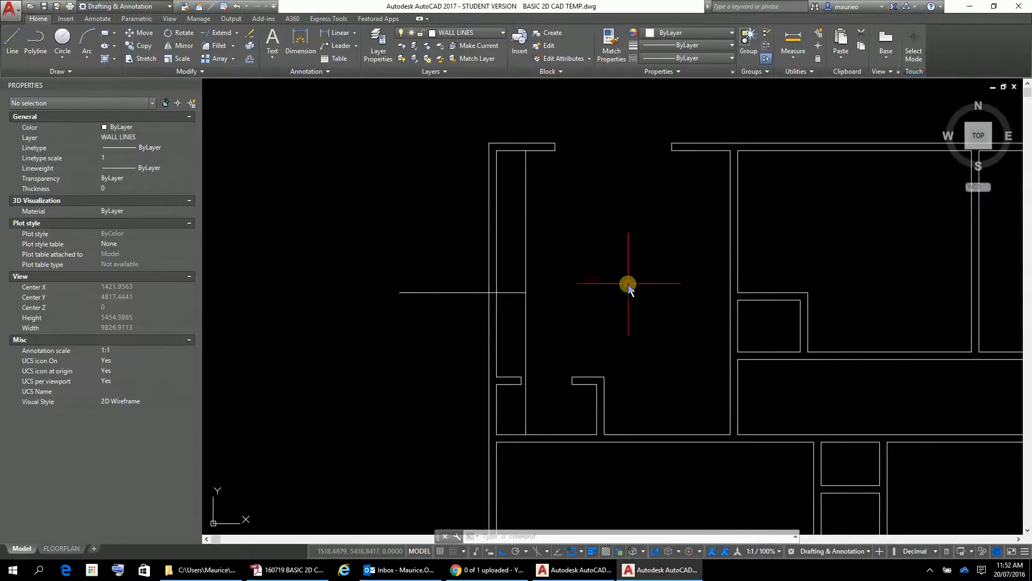
pyautogui.write('o')
pyautogui.press('Return')
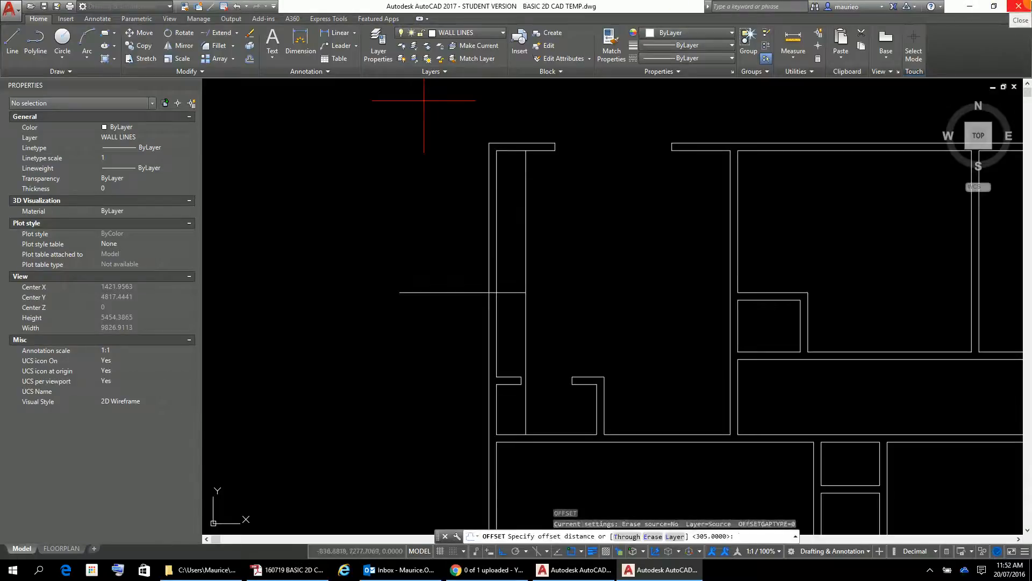
pyautogui.press('Return')
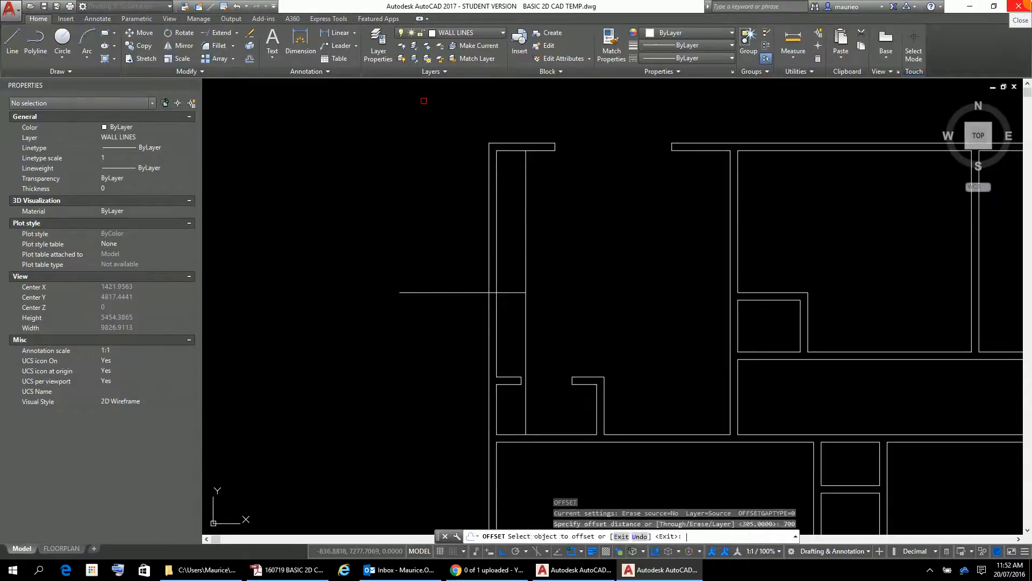
pyautogui.click(511, 292)
pyautogui.click(515, 262)
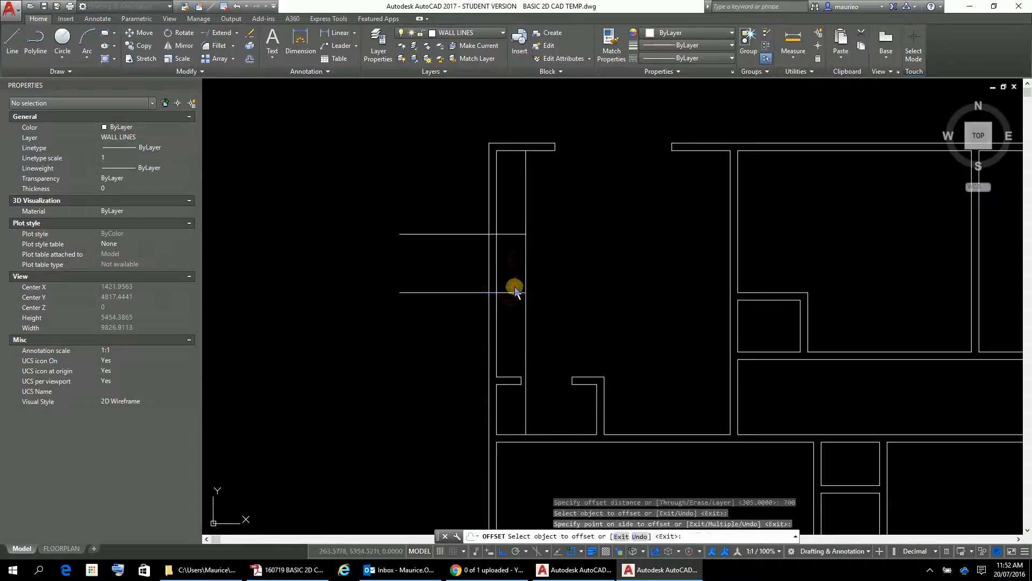
pyautogui.click(515, 293)
pyautogui.click(517, 329)
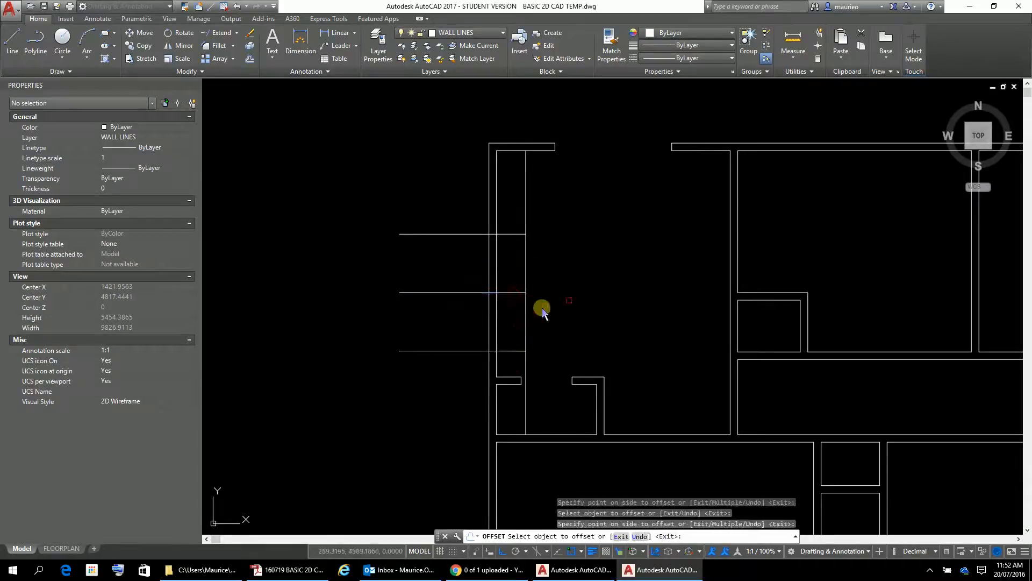
pyautogui.press('Escape')
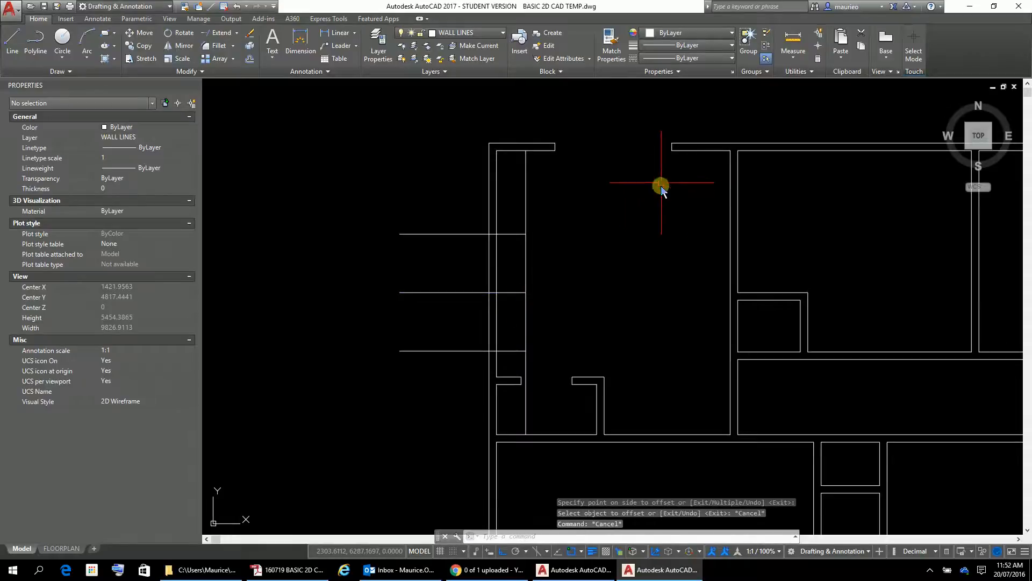
# Erase the vertical construction line through Bed 2 and the horizontal midpoint line crossing its left exterior wall.
pyautogui.click(542, 279)
pyautogui.click(513, 305)
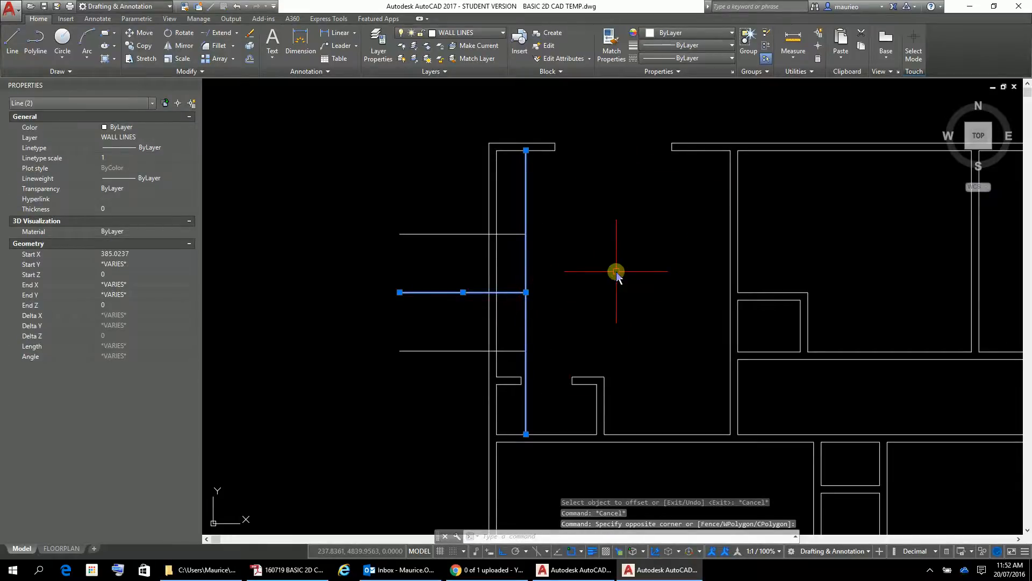
pyautogui.press('Delete')
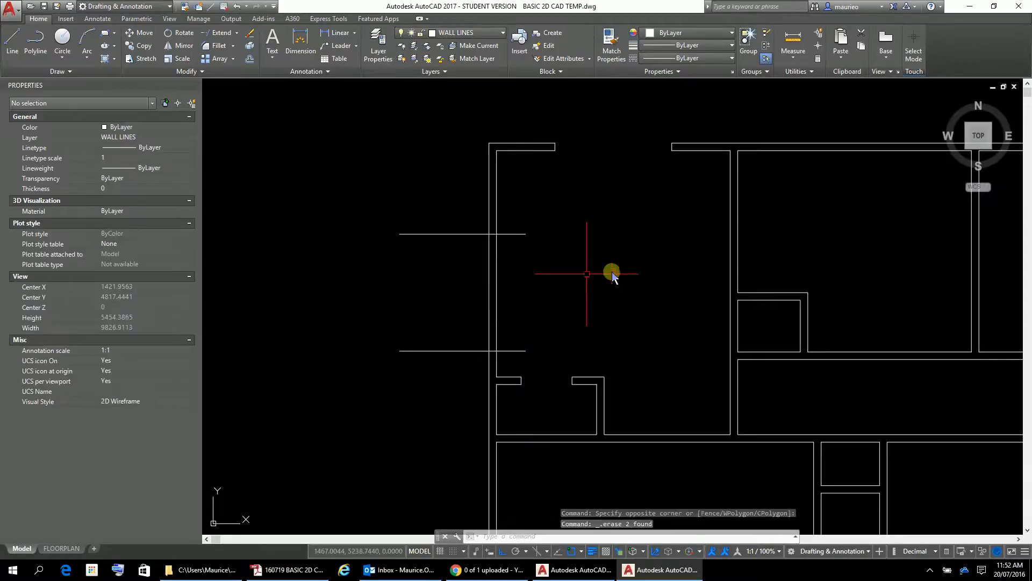
pyautogui.press('Escape')
pyautogui.press('Escape')
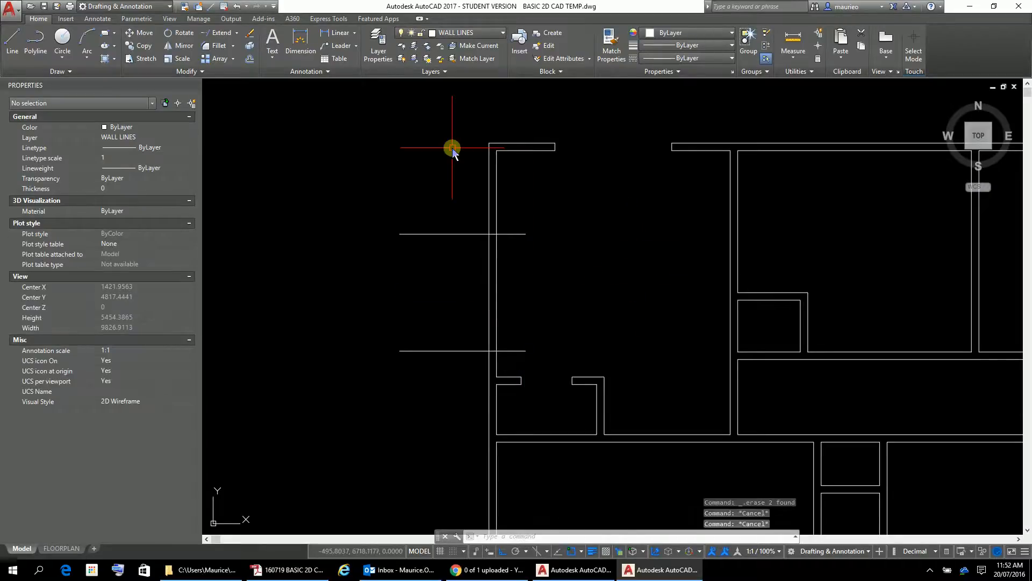
# Trim the jamb lines' overhanging ends and both wall lines between the jambs to open the window in Bed 2's left exterior wall.
pyautogui.write('TR')
pyautogui.press('Return')
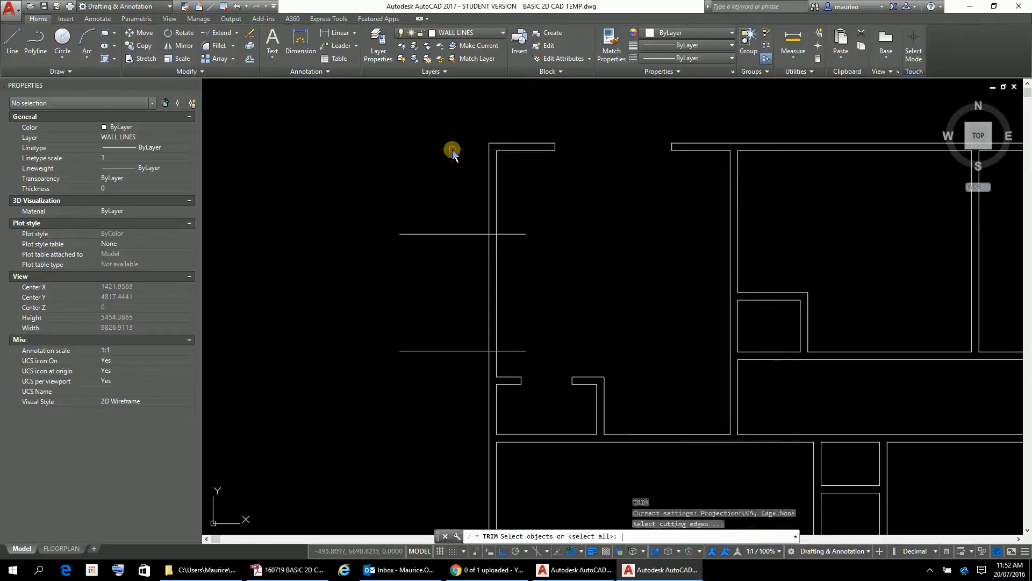
pyautogui.press('Return')
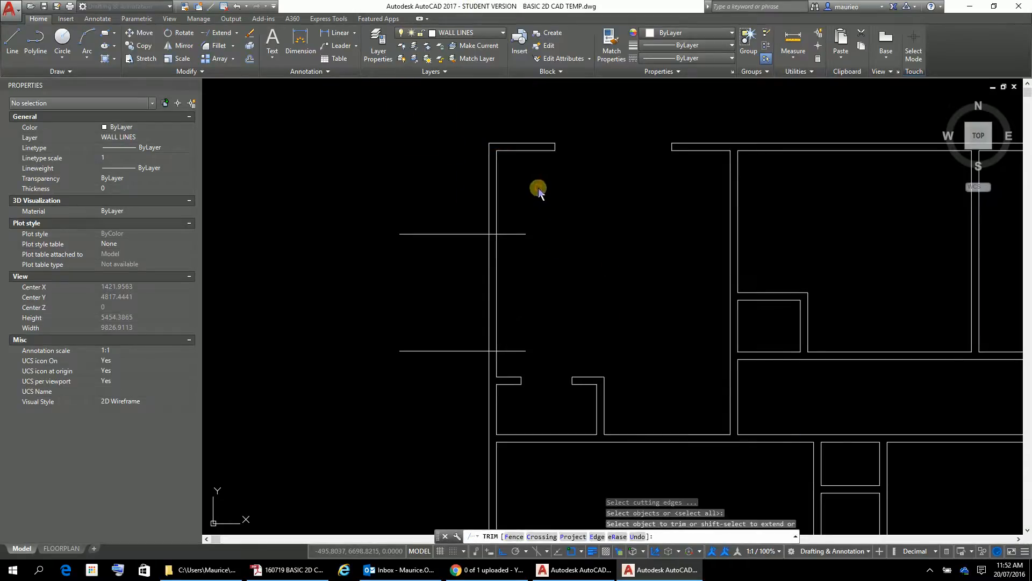
pyautogui.moveTo(531, 198); pyautogui.dragTo(526, 352)
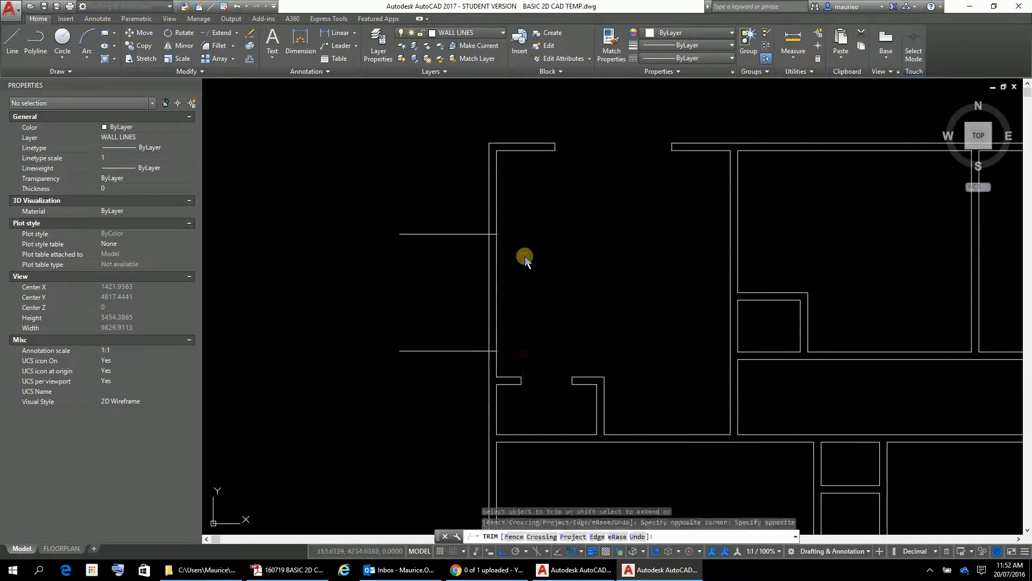
pyautogui.moveTo(522, 275); pyautogui.dragTo(442, 256)
pyautogui.moveTo(442, 207); pyautogui.dragTo(430, 388)
pyautogui.scroll(-1, 640, 304)
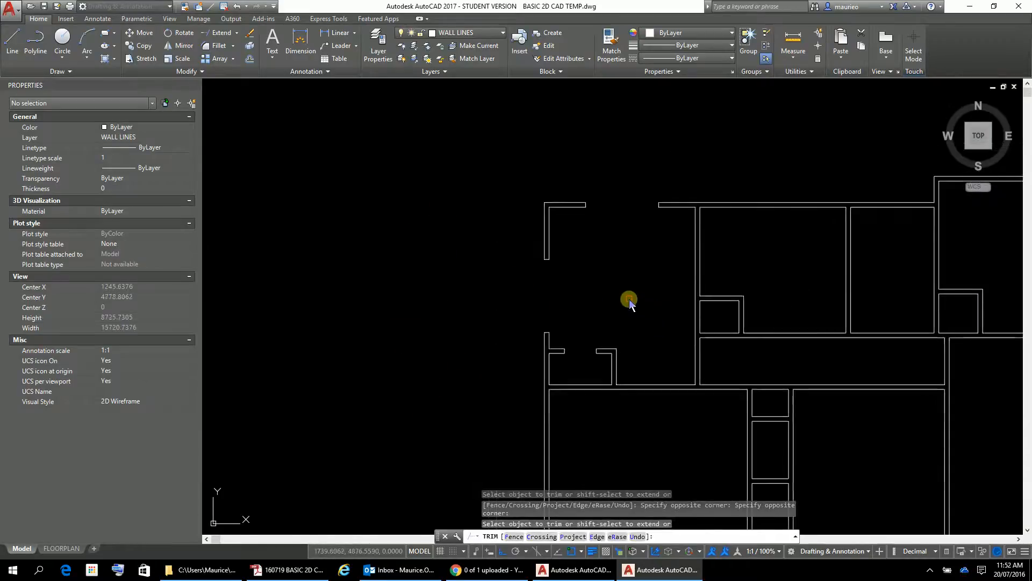
pyautogui.scroll(-1, 543, 230)
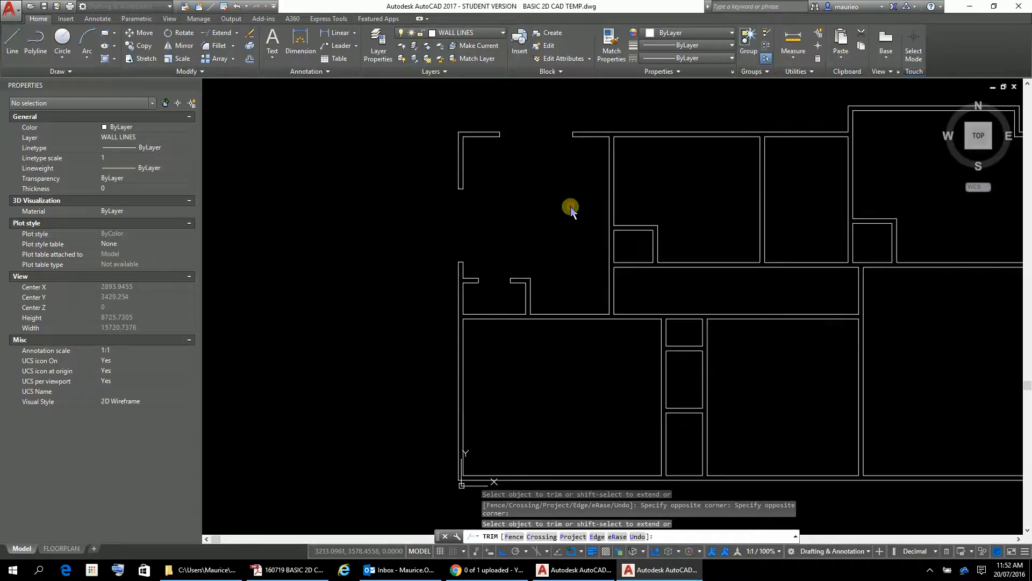
pyautogui.click(588, 334)
pyautogui.scroll(4, 597, 276)
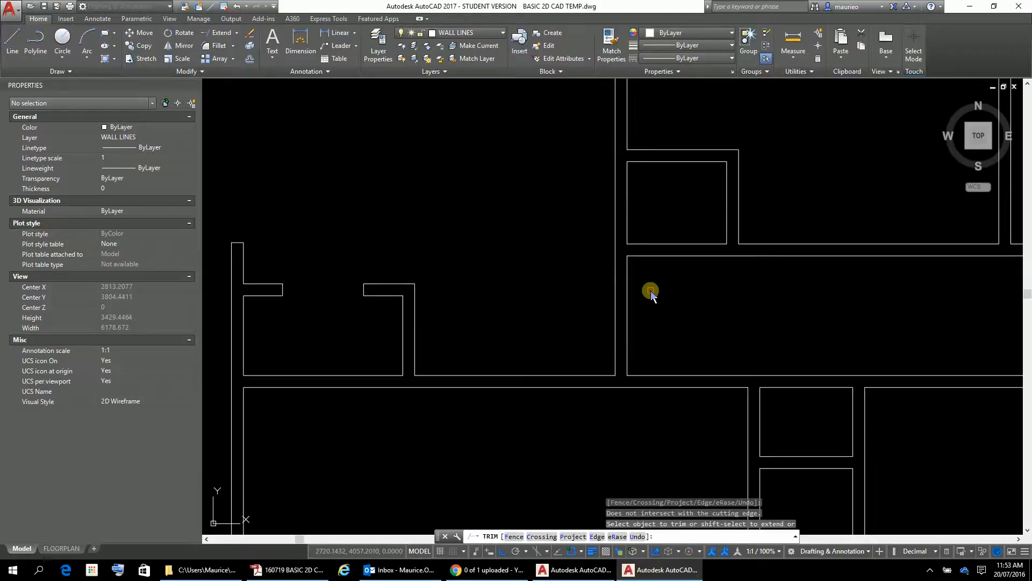
pyautogui.press('Escape')
pyautogui.press('Escape')
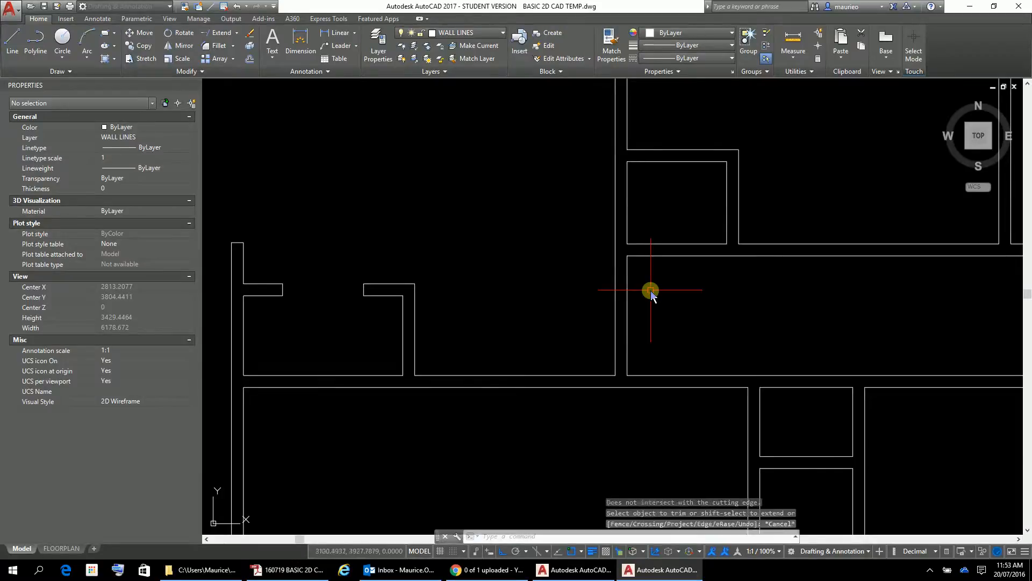
# Draw a short horizontal line from the midpoint of the hallway's left end wall face across the wall into Bed 2.
pyautogui.write('l')
pyautogui.press('Return')
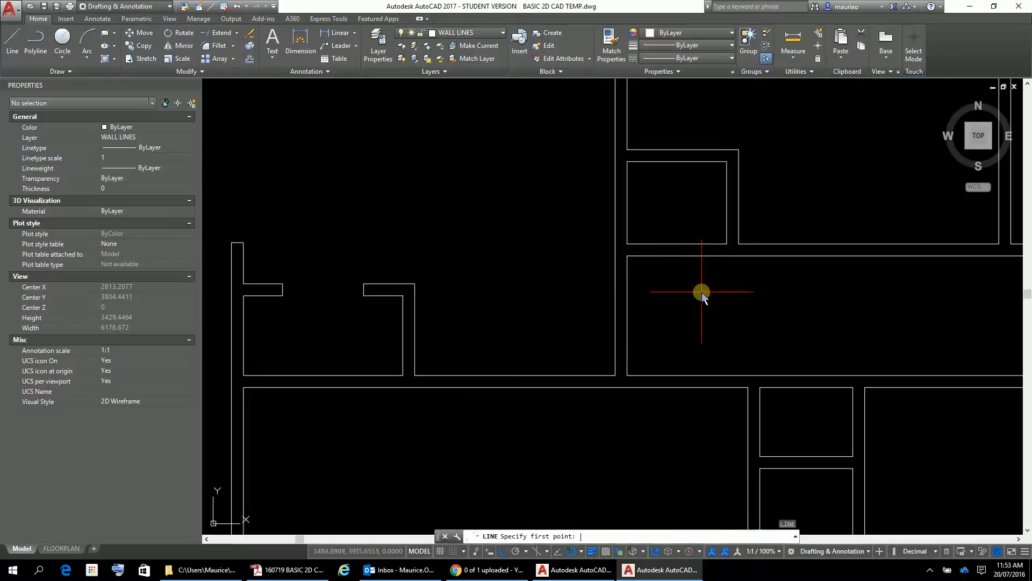
pyautogui.click(627, 316)
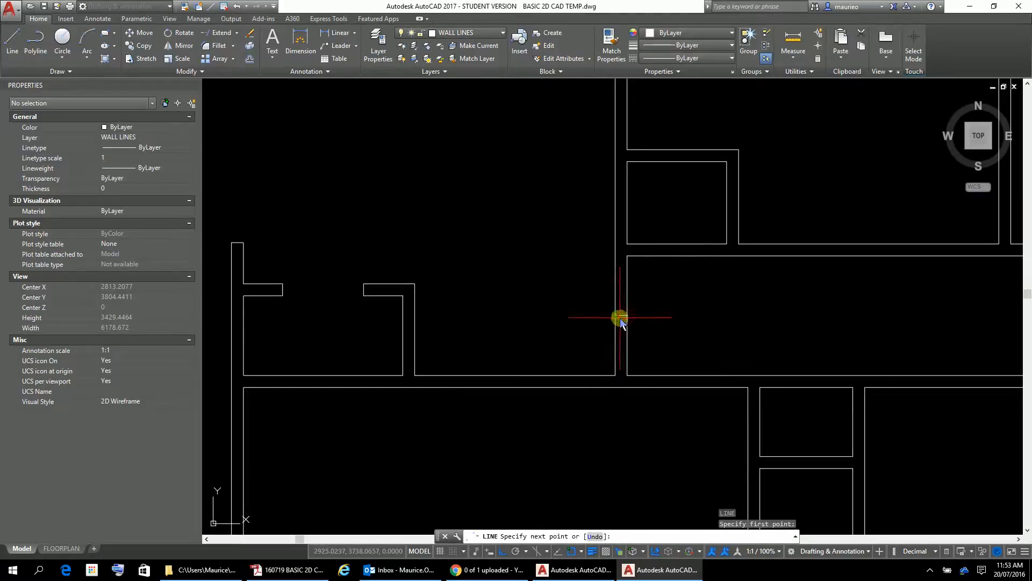
pyautogui.click(576, 323)
pyautogui.press('Escape')
# Offset the hallway end wall's midpoint line by 380 above and below to mark the Bed 2 door jambs.
pyautogui.write('o')
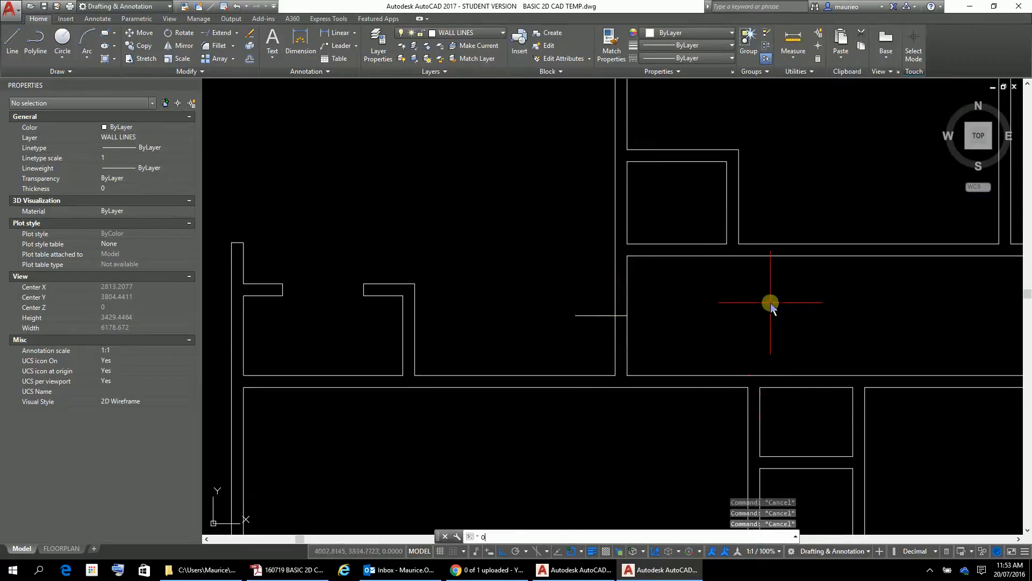
pyautogui.press('Return')
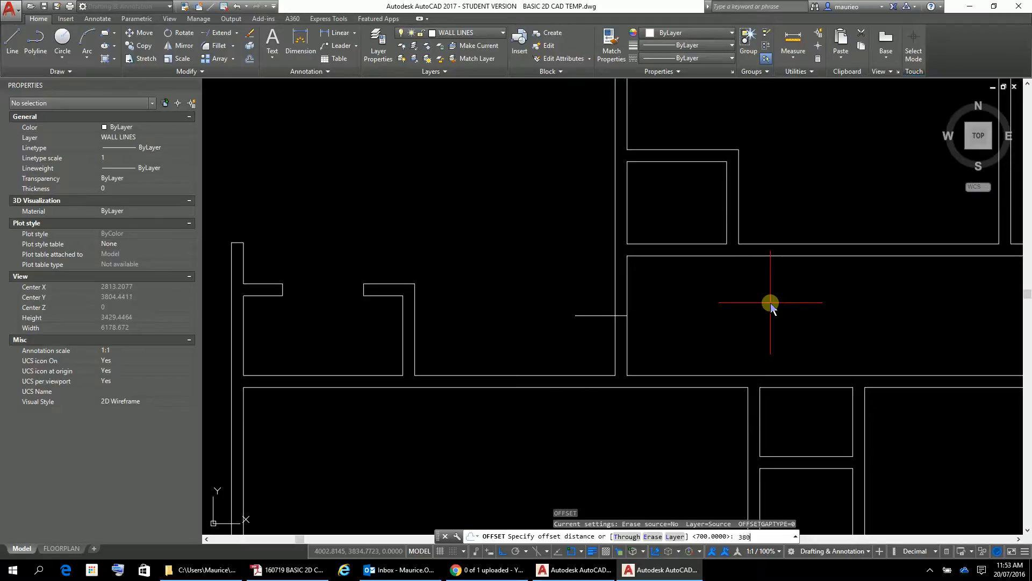
pyautogui.write('380')
pyautogui.press('Return')
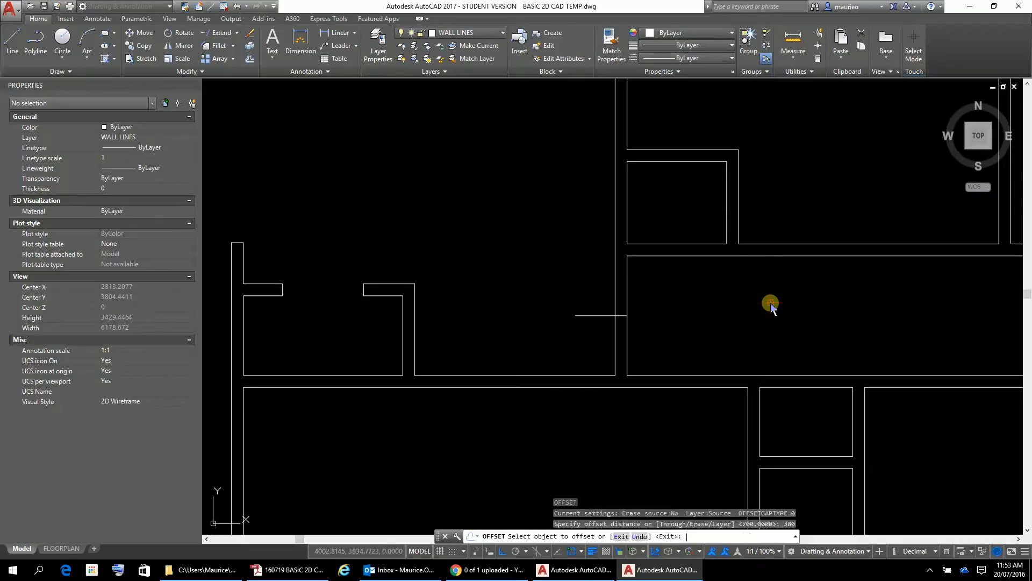
pyautogui.click(588, 317)
pyautogui.click(586, 283)
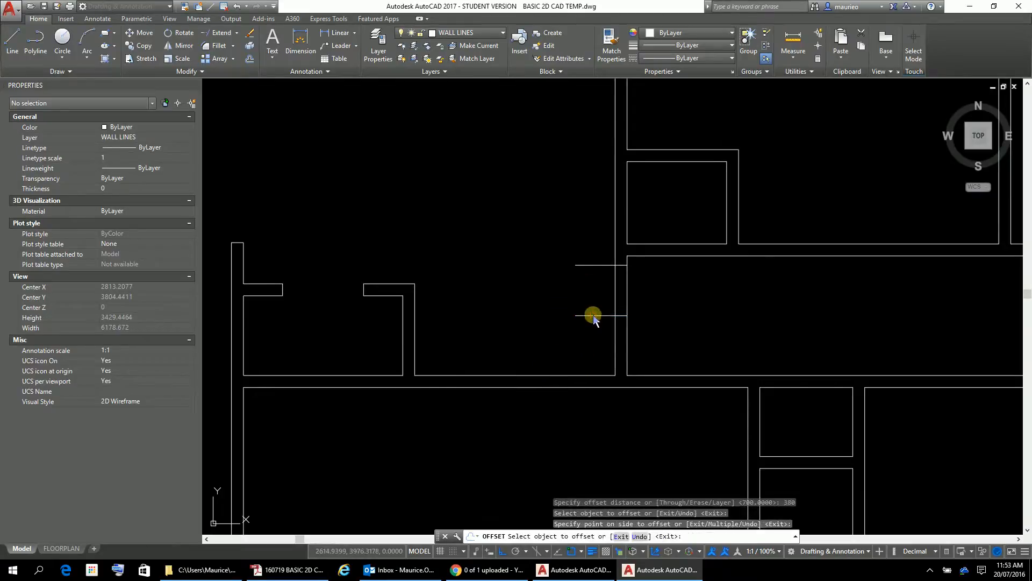
pyautogui.click(594, 316)
pyautogui.click(592, 336)
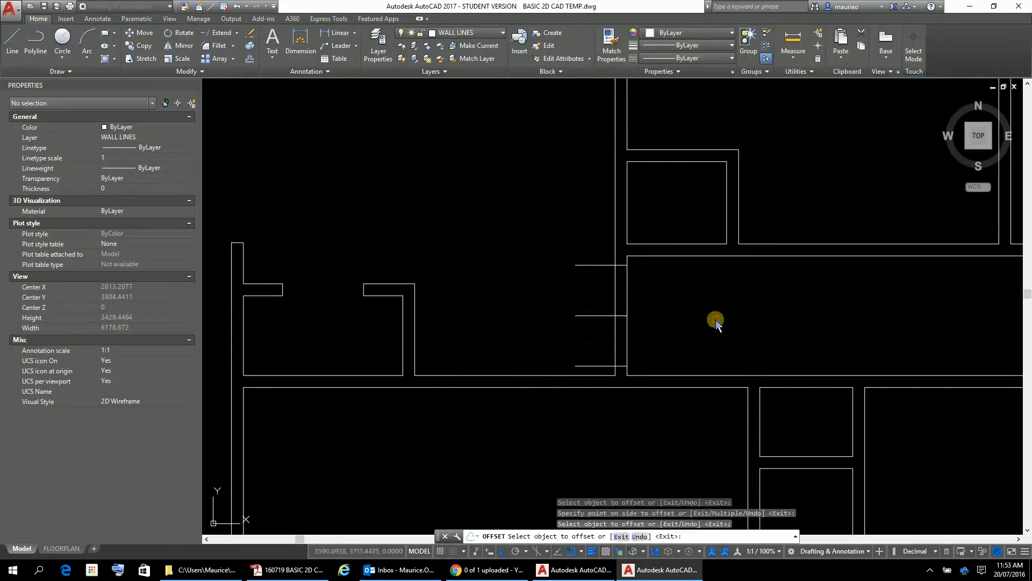
pyautogui.press('Escape')
pyautogui.press('Escape')
pyautogui.press('Escape')
# Trim both wall lines between the door jambs and the jamb lines' overhanging ends to open the Bed 2 doorway.
pyautogui.write('T')
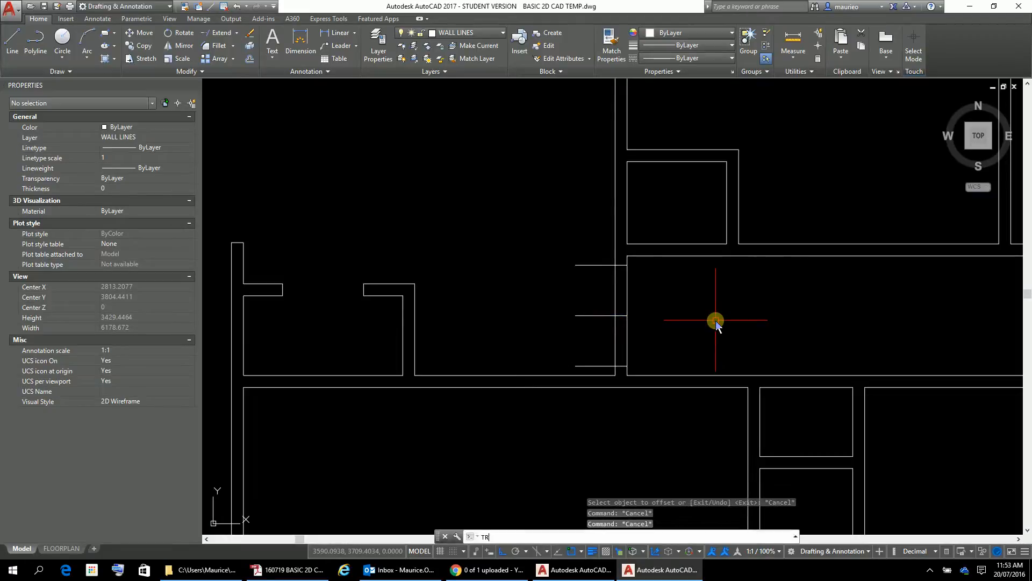
pyautogui.write('R')
pyautogui.press('Return')
pyautogui.press('Return')
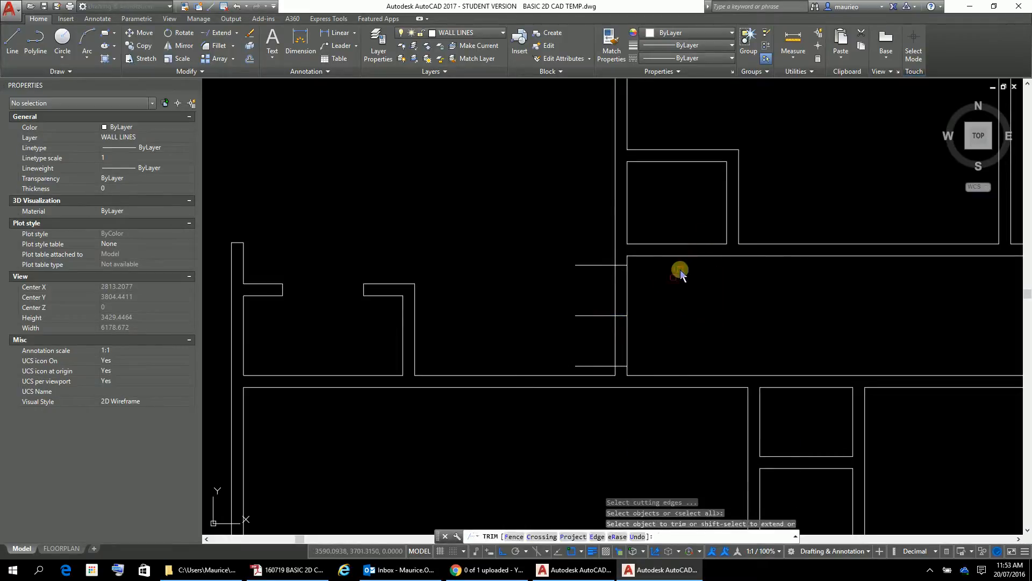
pyautogui.click(658, 288)
pyautogui.click(588, 325)
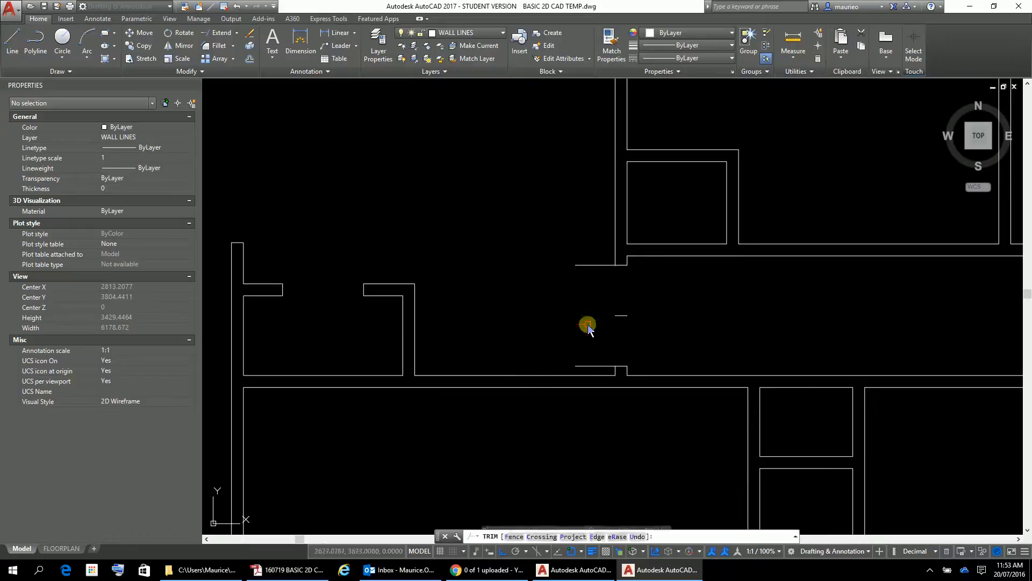
pyautogui.click(588, 264)
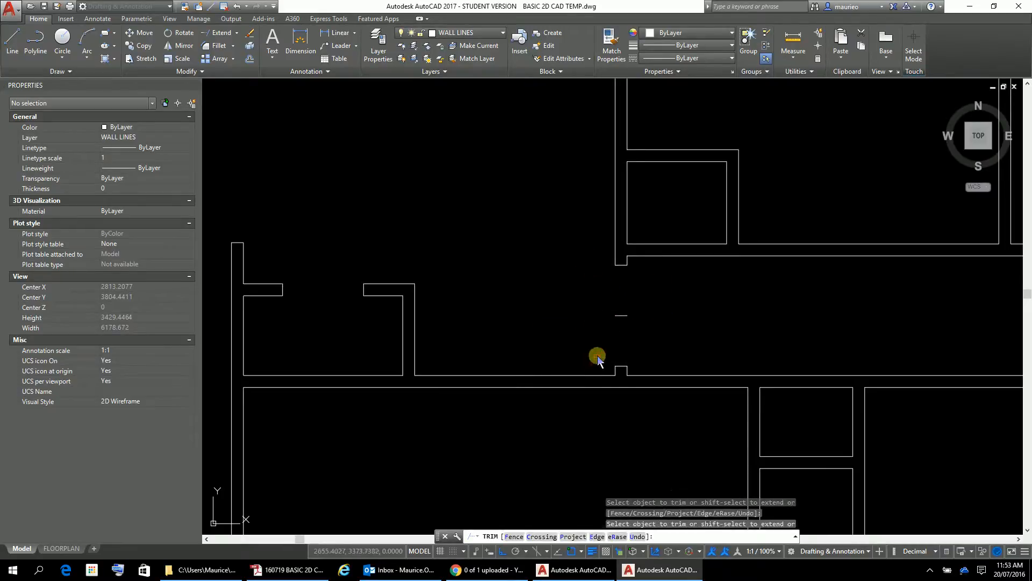
pyautogui.press('Escape')
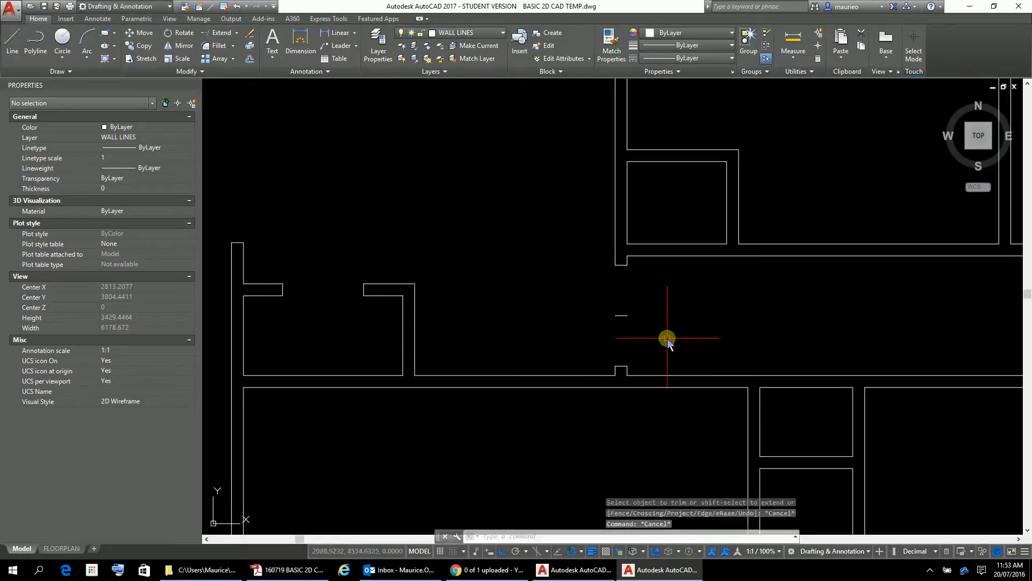
# Erase the leftover piece of the midpoint line in the Bed 2 doorway.
pyautogui.click(653, 298)
pyautogui.click(533, 343)
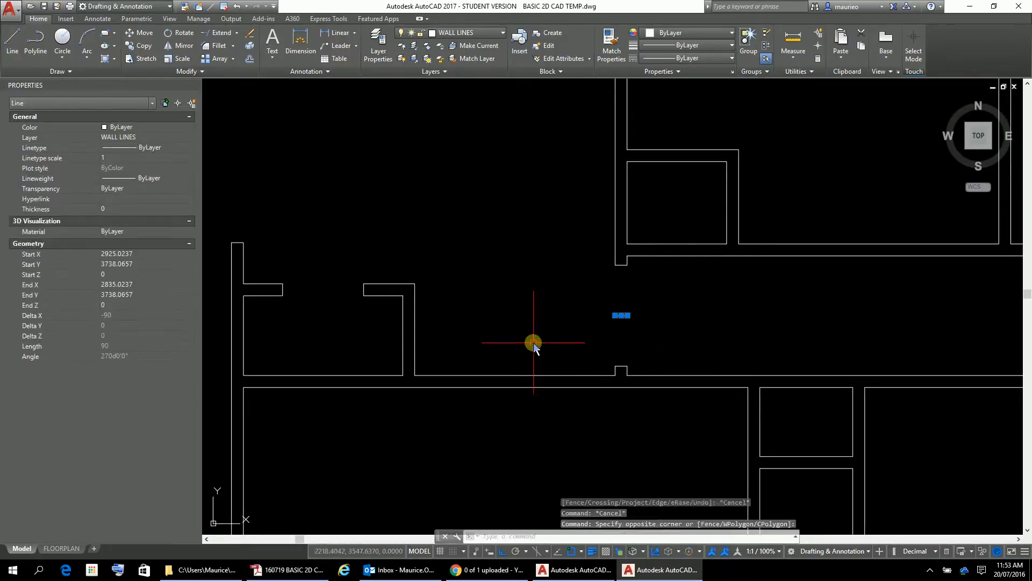
pyautogui.press('Delete')
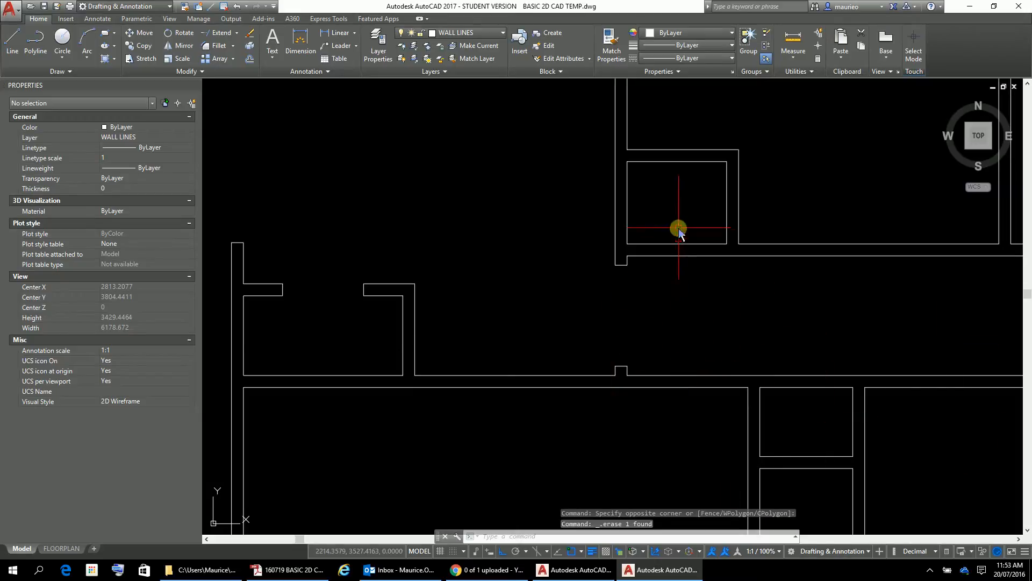
pyautogui.scroll(-6, 683, 234)
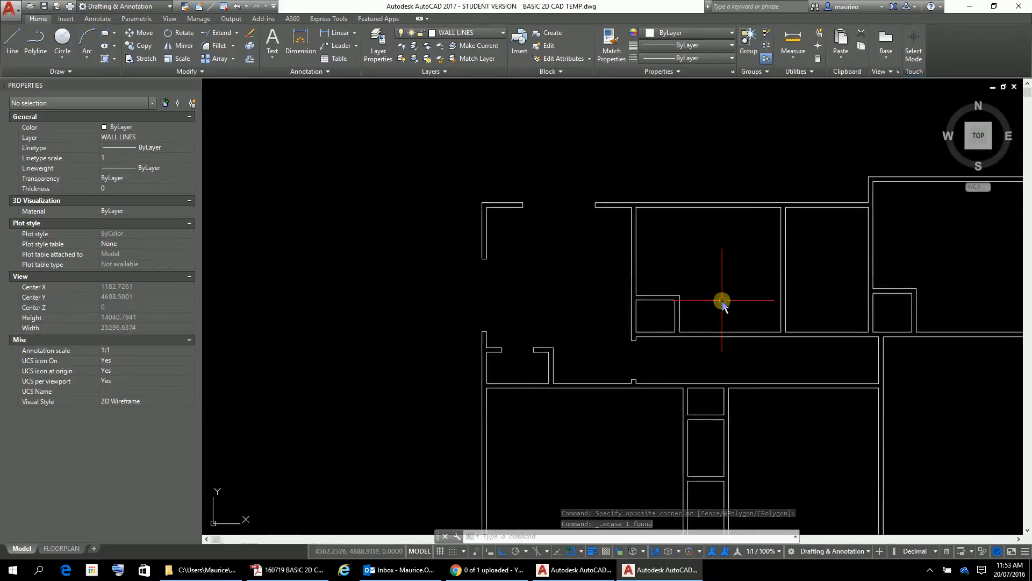
pyautogui.scroll(2, 722, 303)
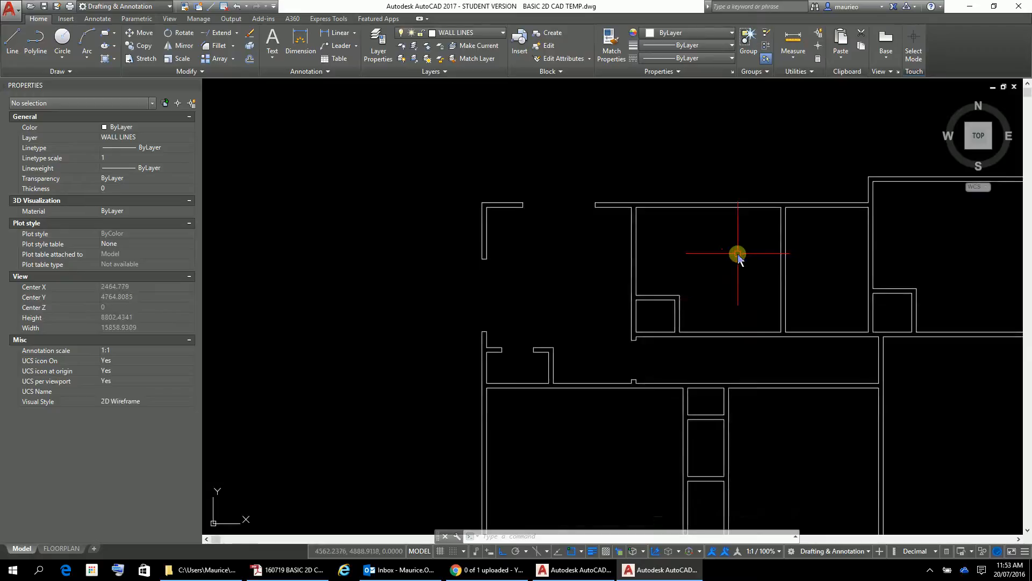